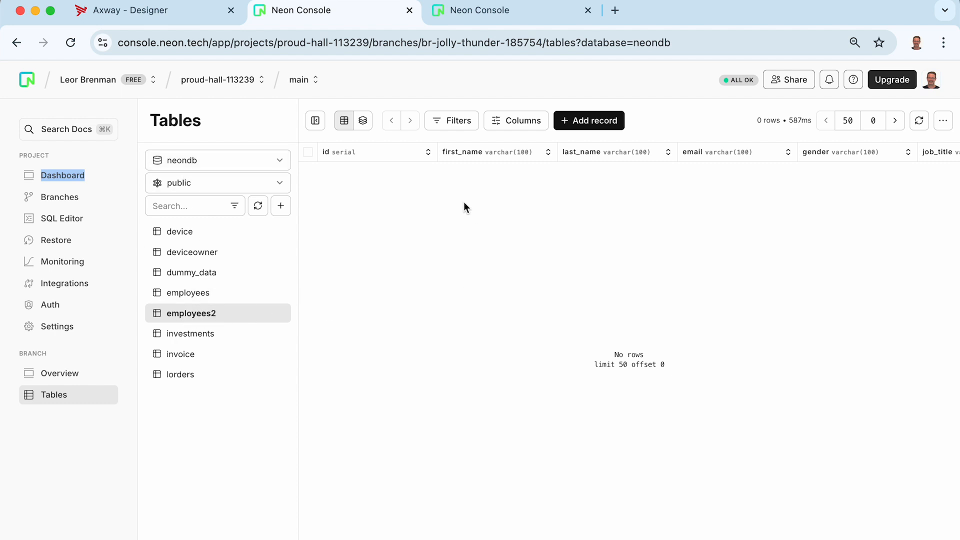
Bring up the neondb connection details in Neon Console, keeping the Java snippet format
scroll(479, 182, right, 5)
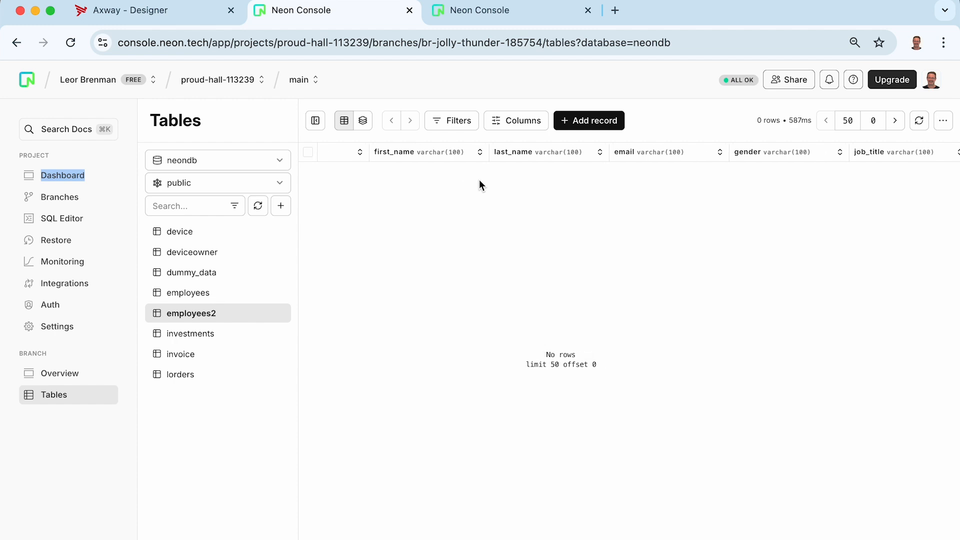
scroll(479, 185, right, 6)
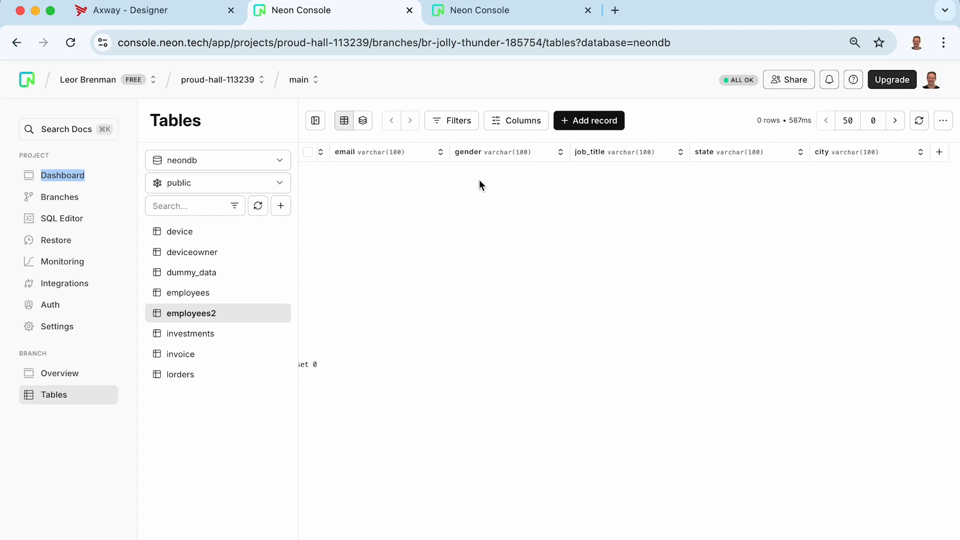
scroll(653, 191, left, 10)
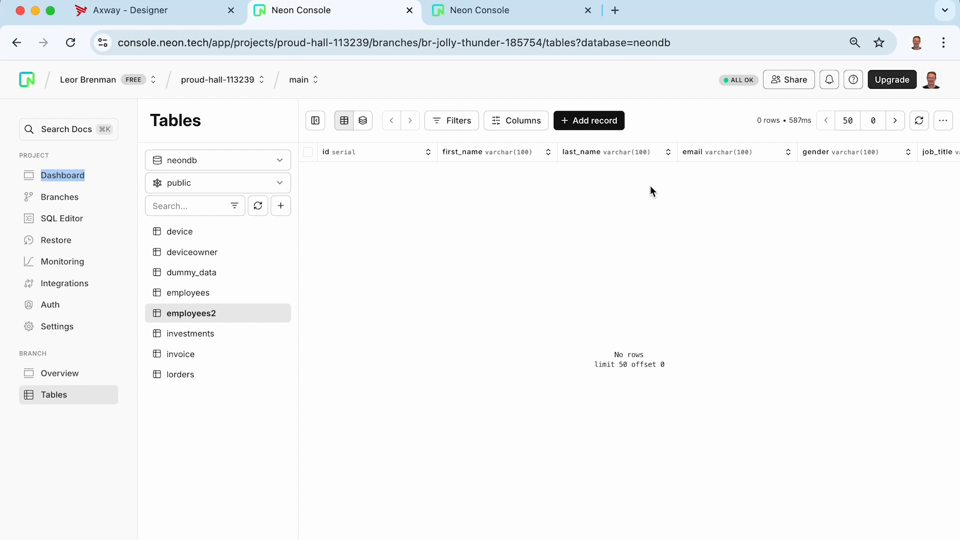
click(489, 15)
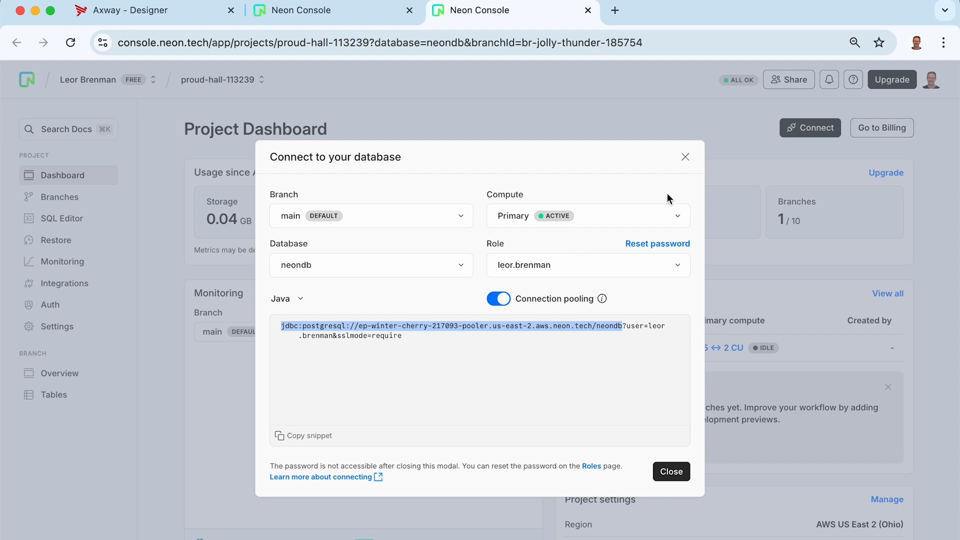
click(686, 157)
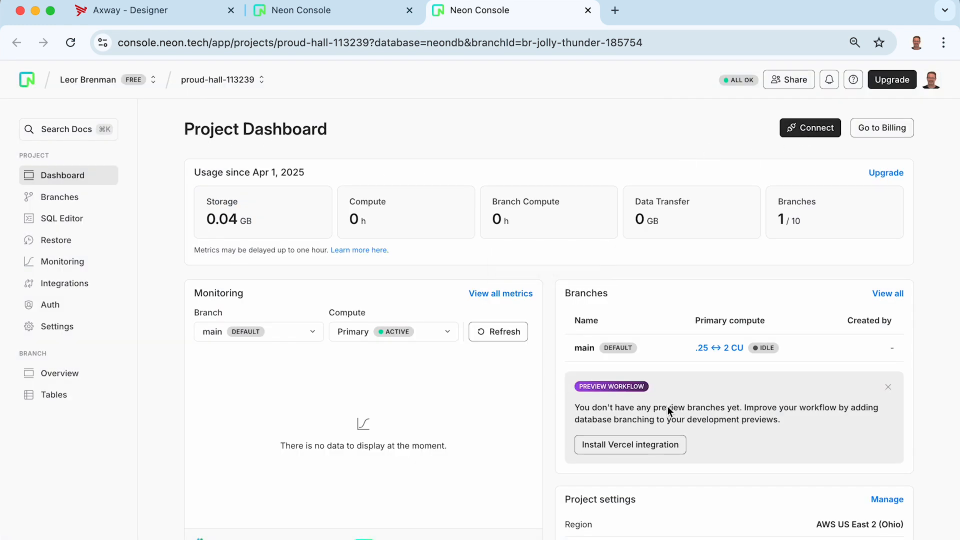
scroll(765, 511, down, 3)
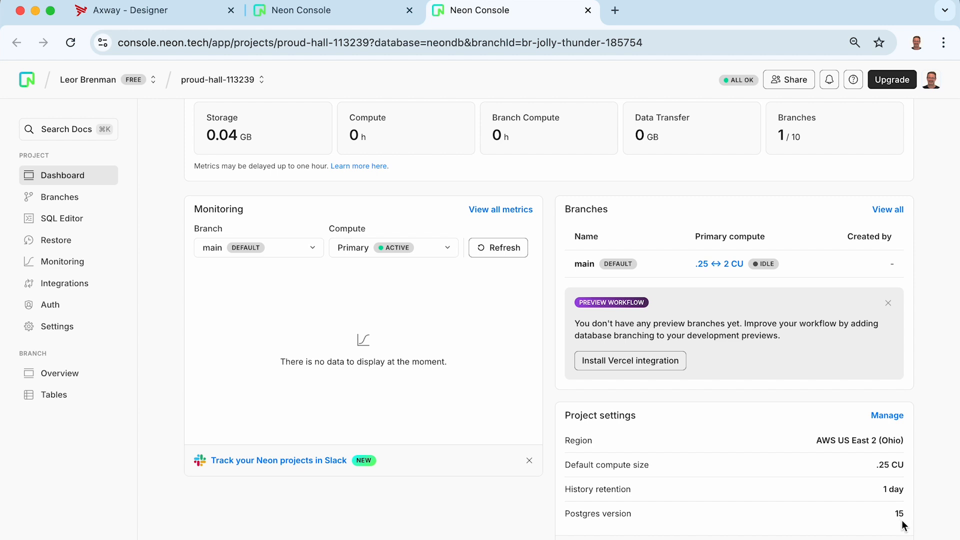
scroll(824, 486, up, 3)
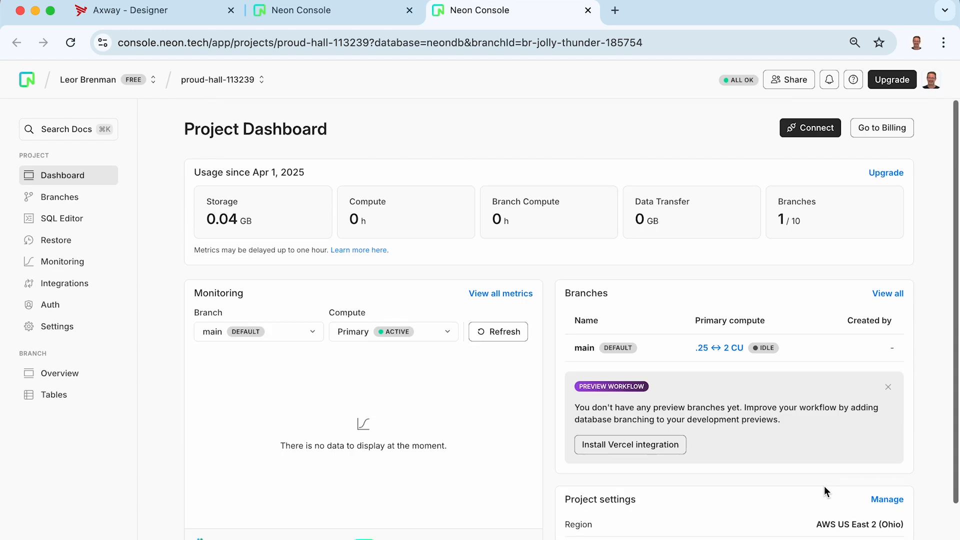
click(801, 123)
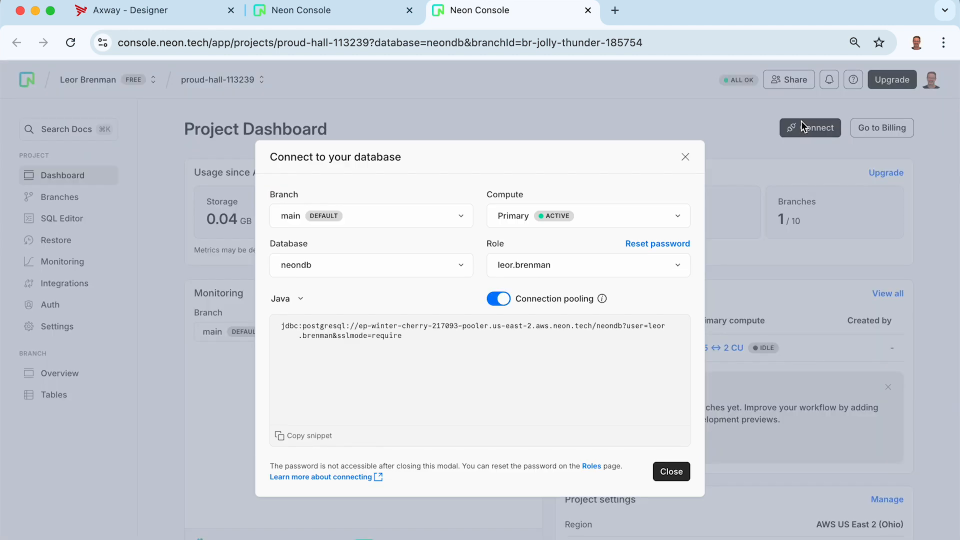
click(283, 299)
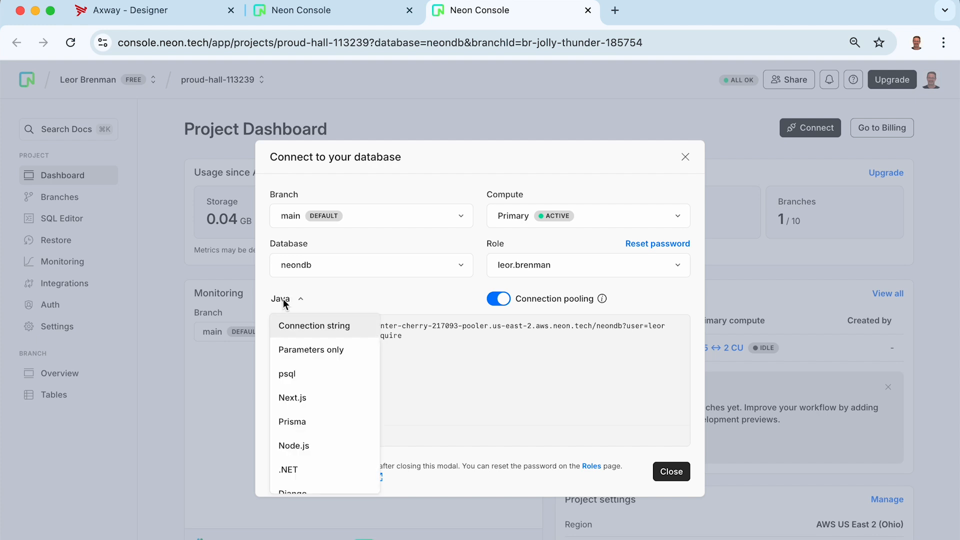
click(283, 300)
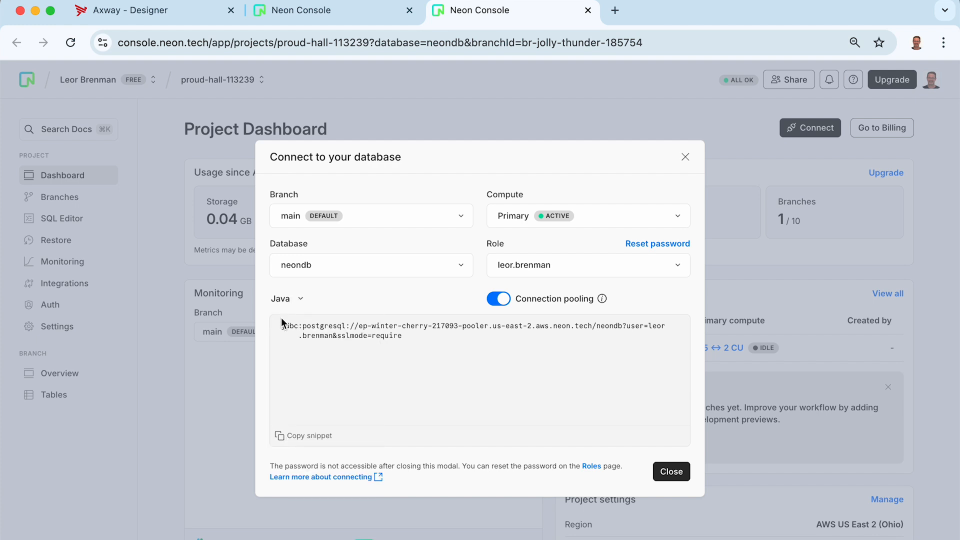
Copy the jdbc:postgresql URL up to /neondb, without user parameters, and return to Axway Designer
drag(282, 327, 358, 332)
drag(459, 328, 549, 328)
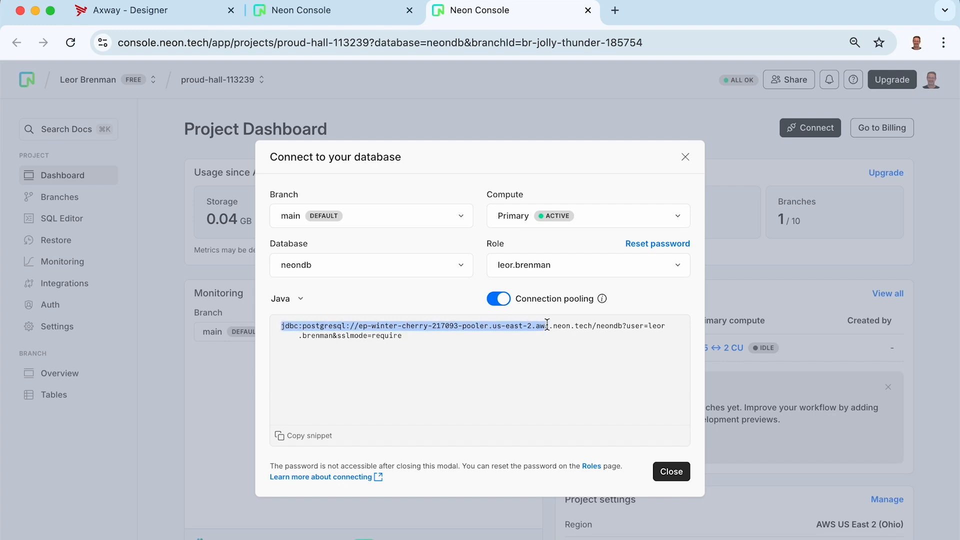
drag(620, 326, 608, 326)
right_click(596, 325)
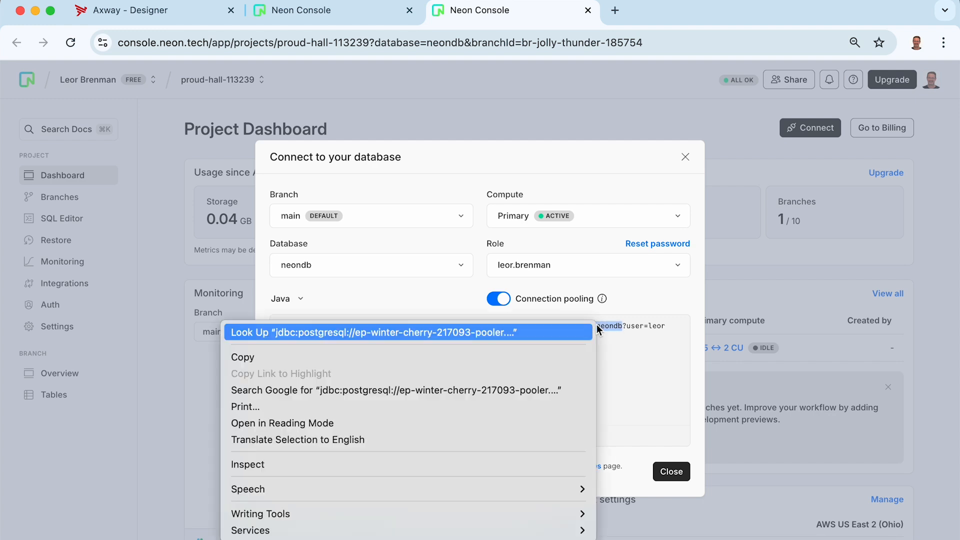
click(541, 359)
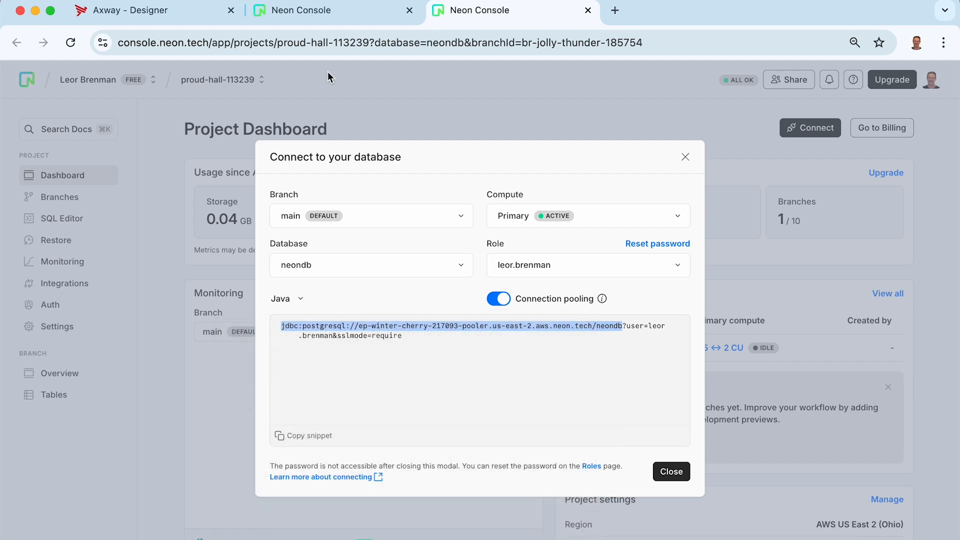
click(141, 16)
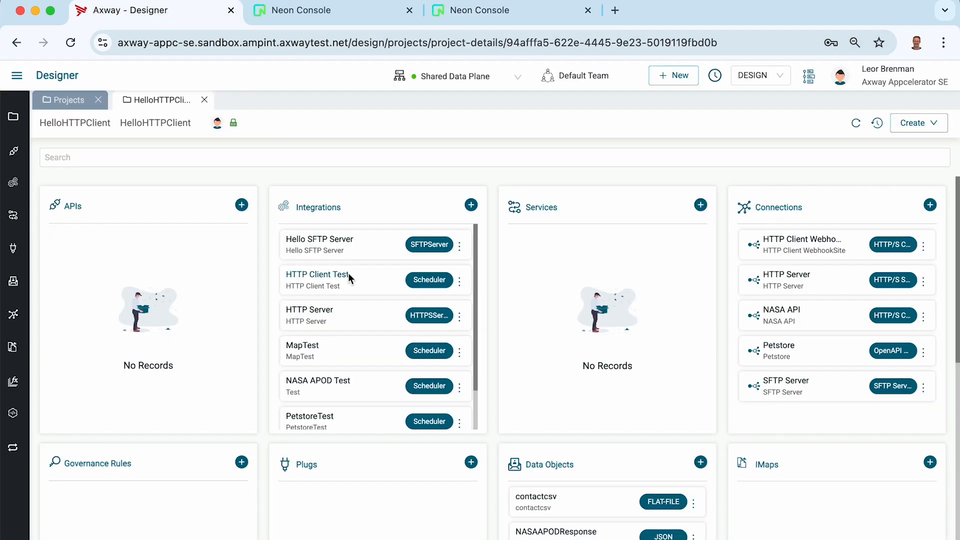
Create a new integration named HelloDB with description HelloDB
click(471, 205)
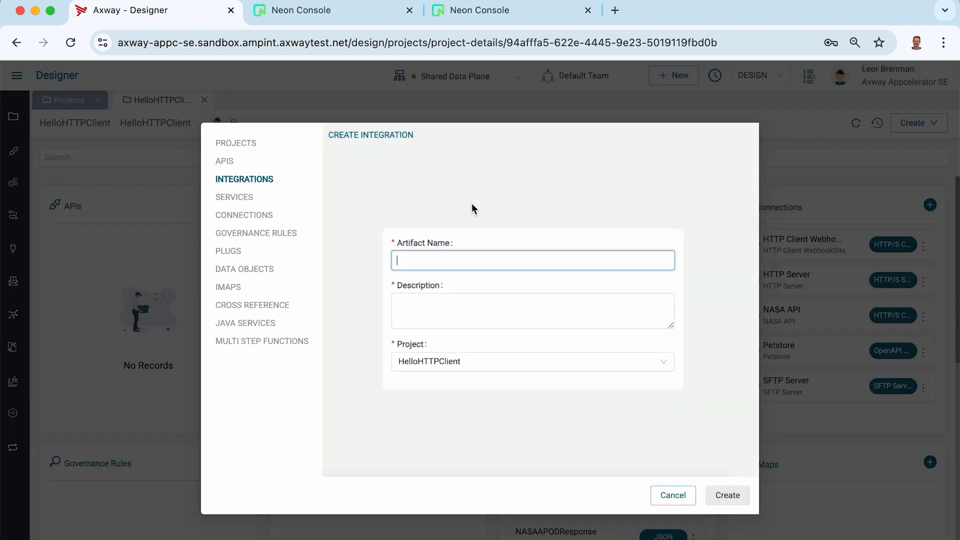
text(HelloDB)
click(398, 302)
text(Hello)
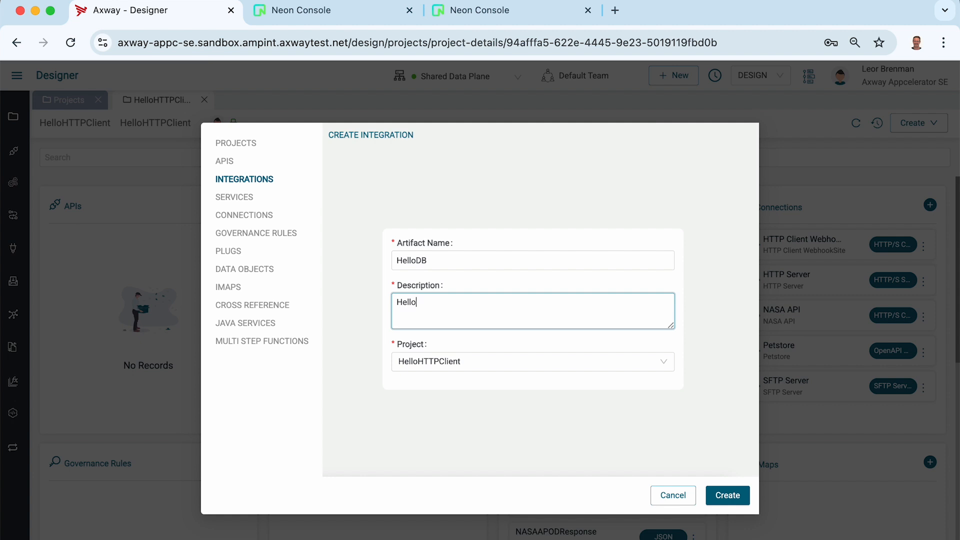
text(DB)
click(726, 500)
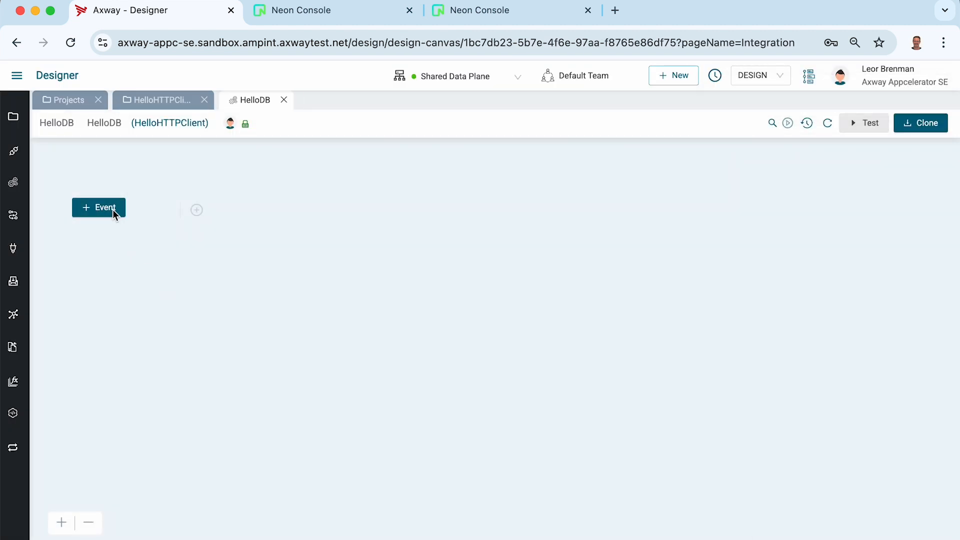
Add a Scheduler Schedule trigger set to run every 60 seconds
click(115, 214)
click(780, 170)
text(s)
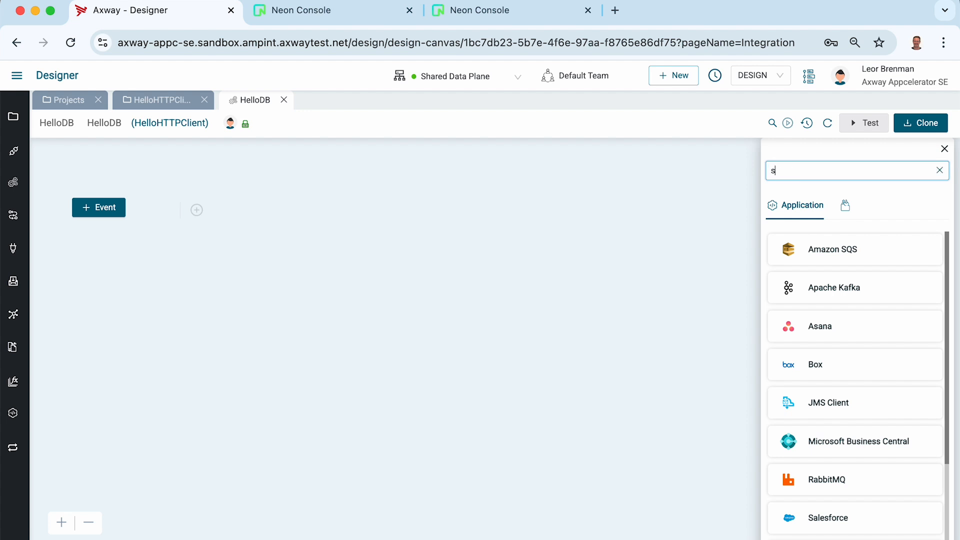
text(ched)
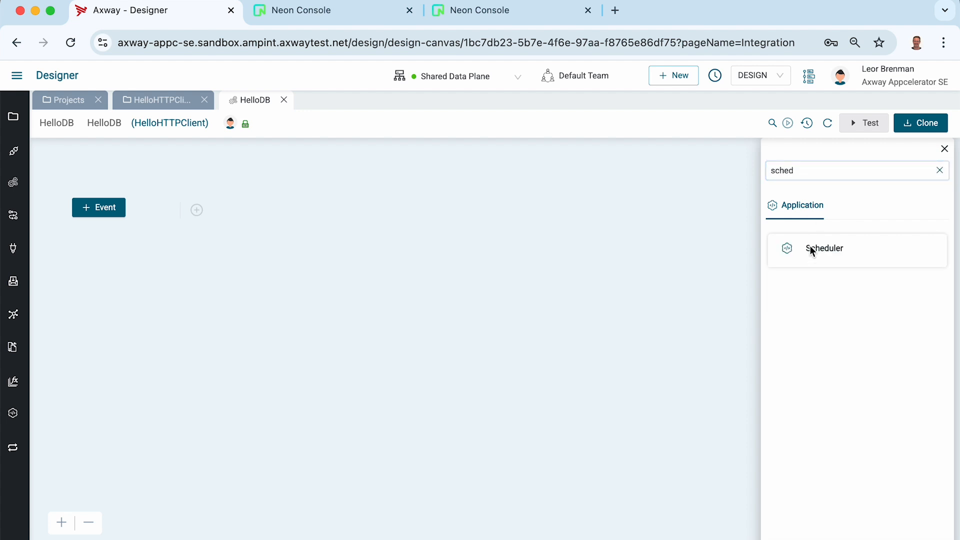
click(811, 250)
click(807, 276)
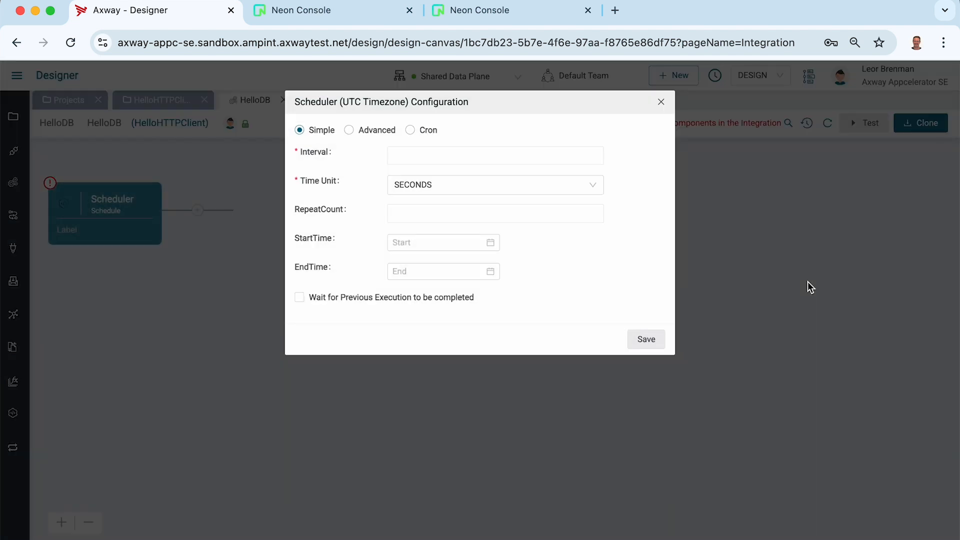
click(422, 163)
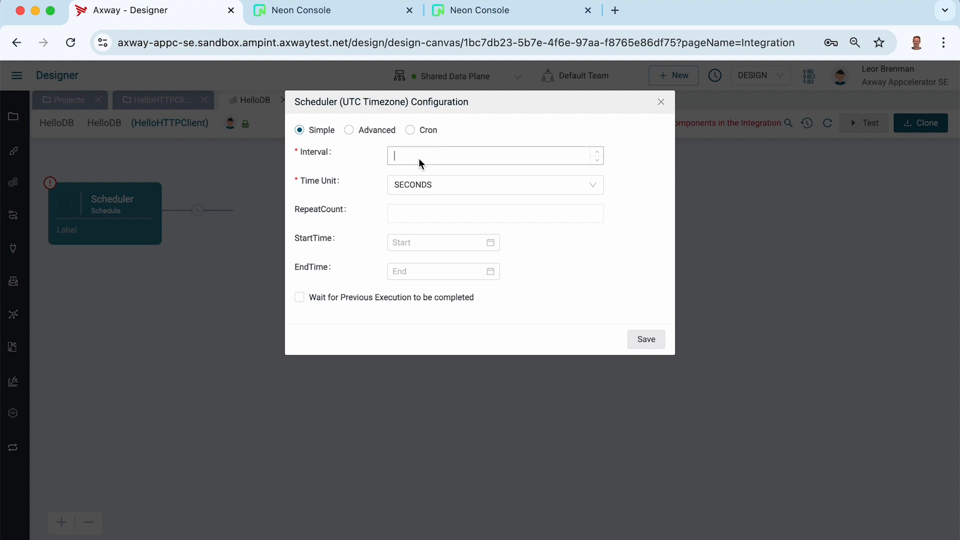
text(40)
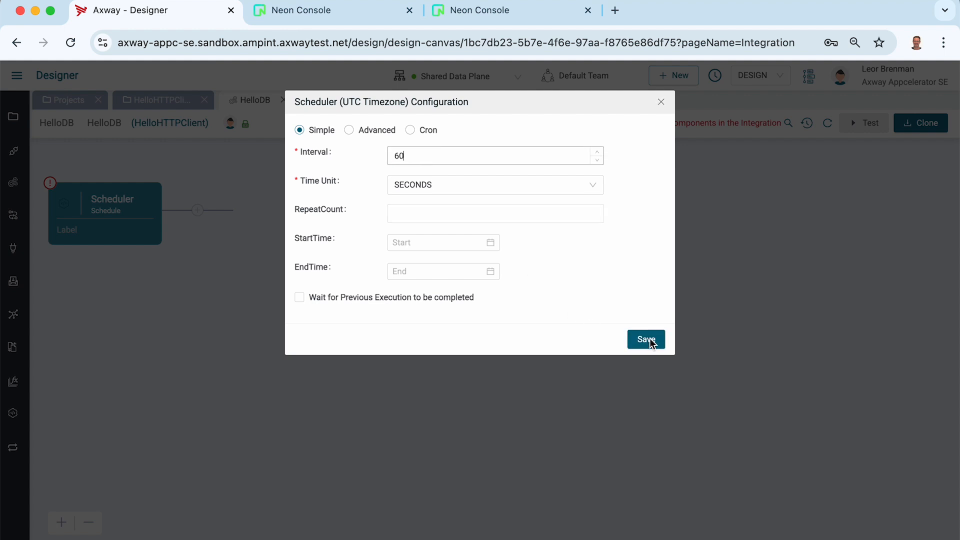
click(648, 340)
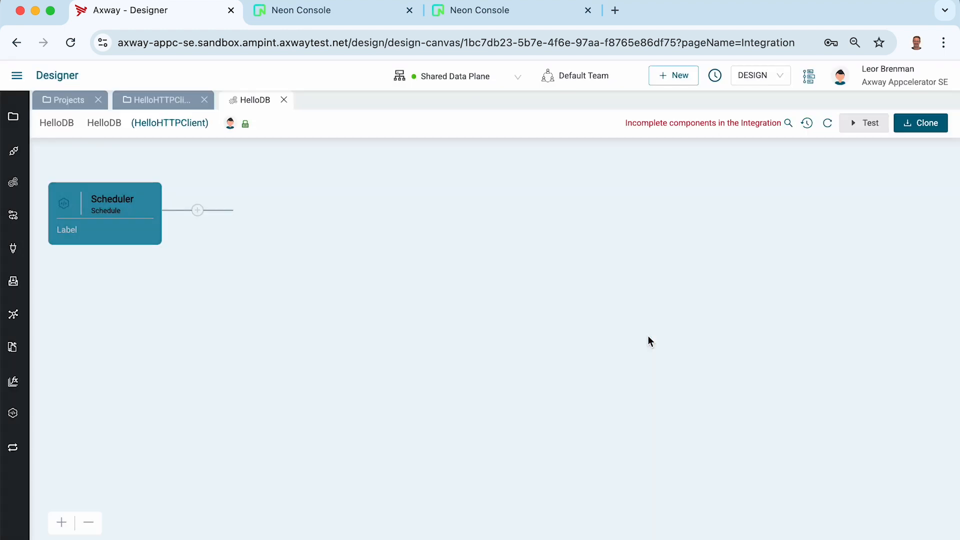
Add a Database Insert step after the Scheduler and maximize its configuration panel
click(198, 210)
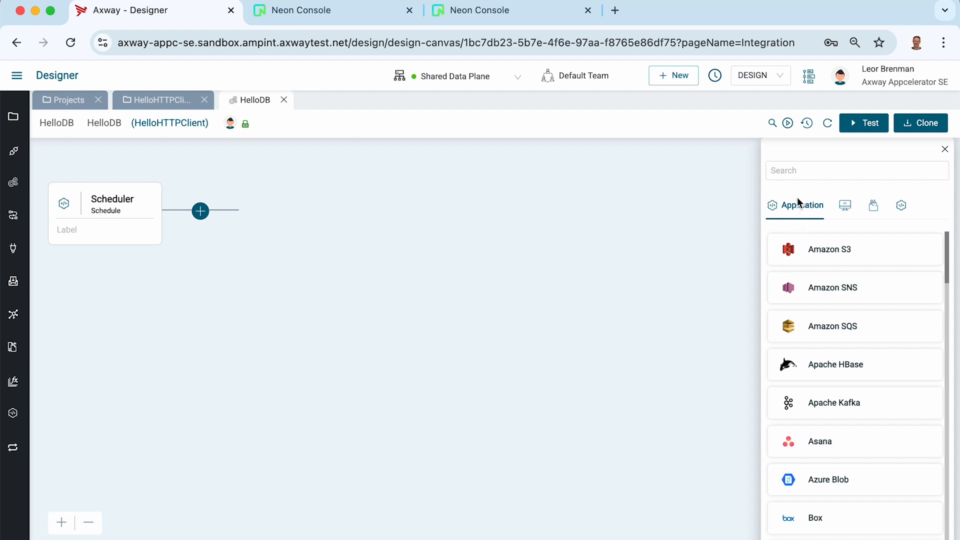
click(793, 169)
text(data)
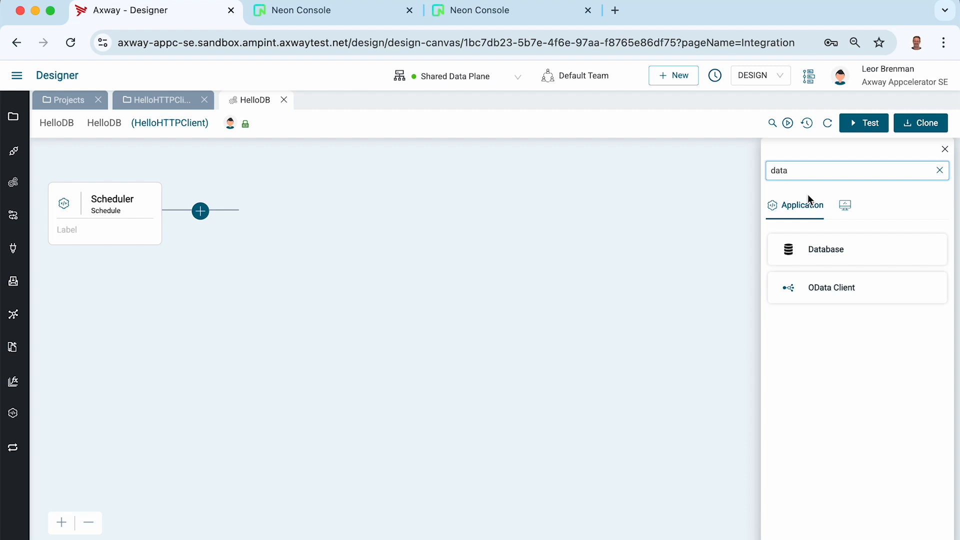
click(818, 249)
click(805, 316)
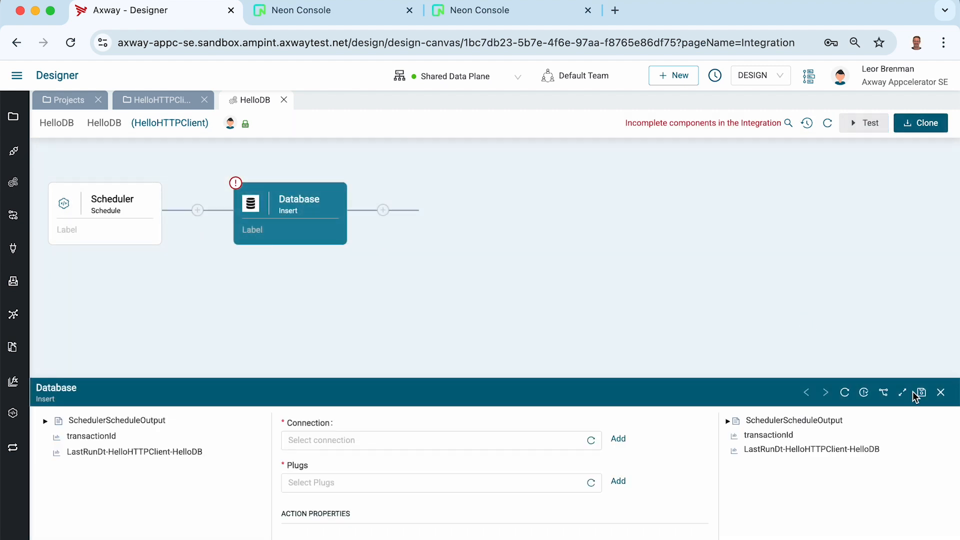
click(904, 392)
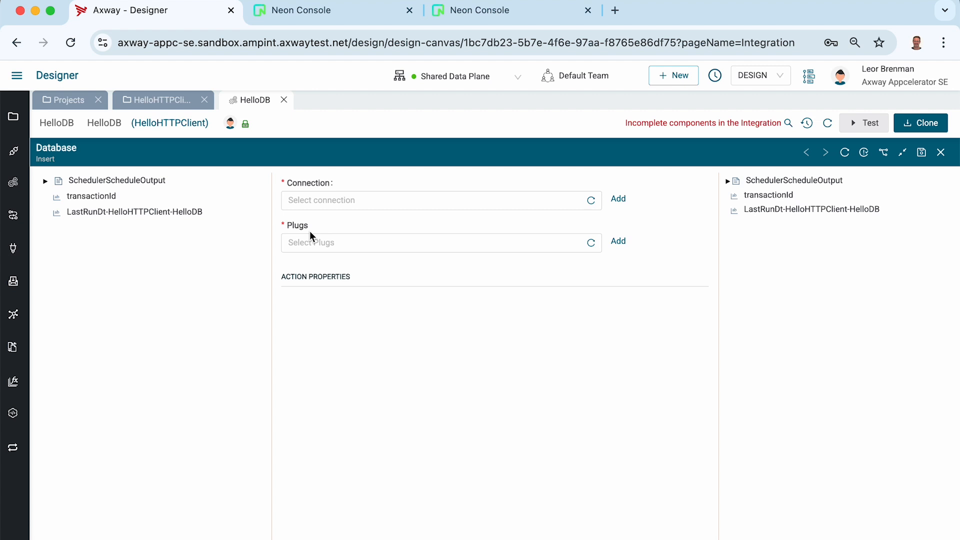
Create a new database connection named postgres with description postgres
click(619, 199)
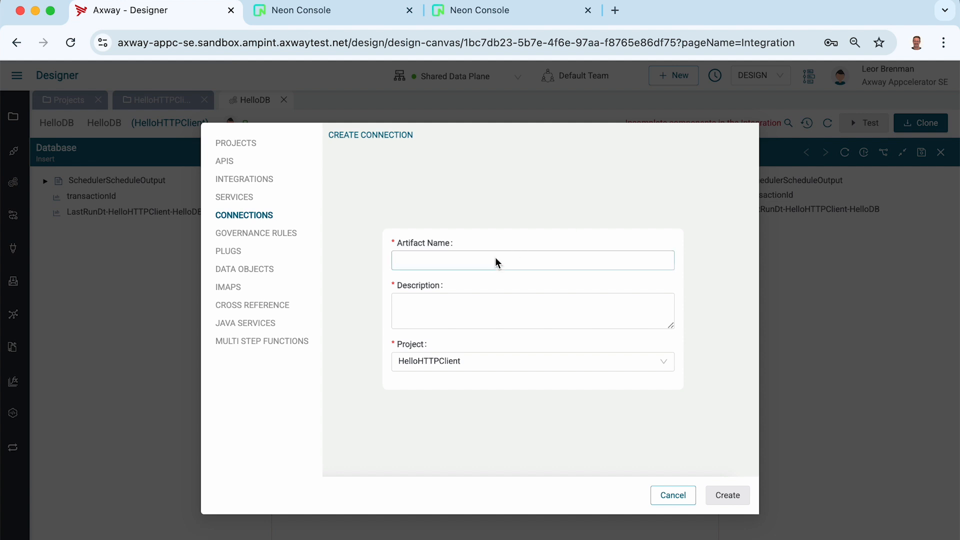
click(494, 265)
text(postgres)
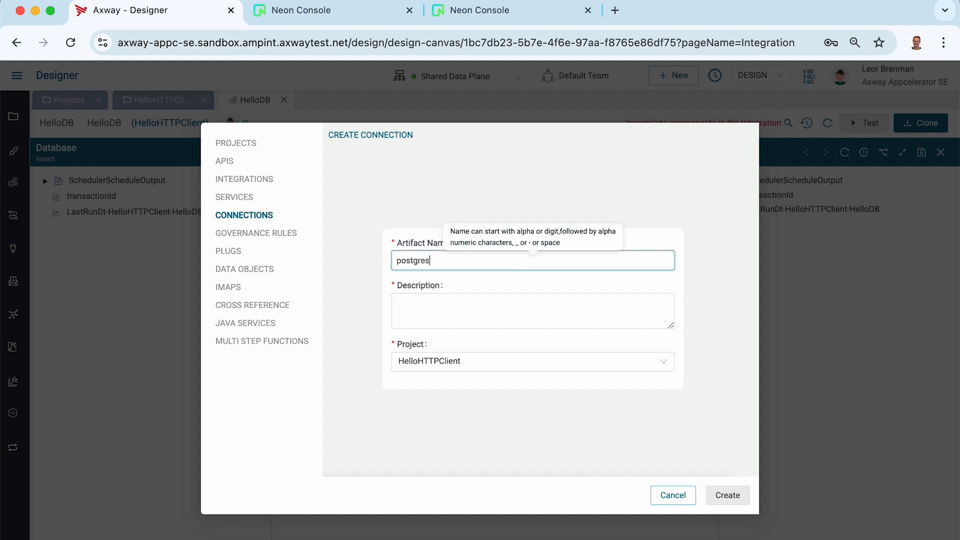
key(Tab)
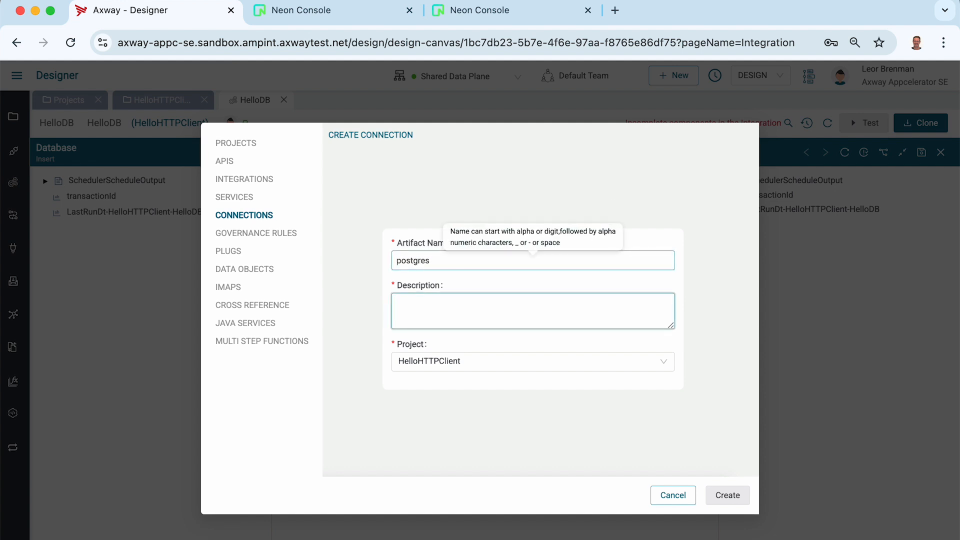
text(postgres)
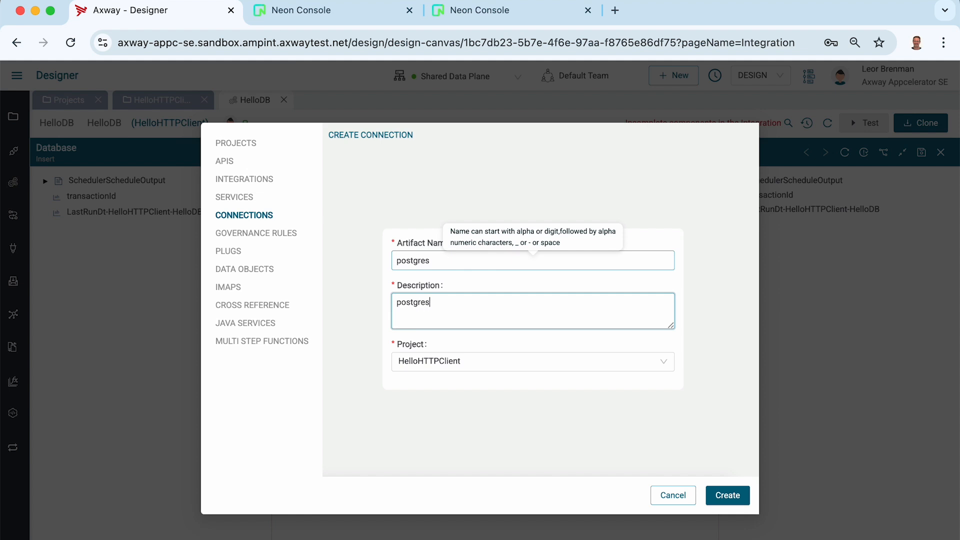
click(728, 495)
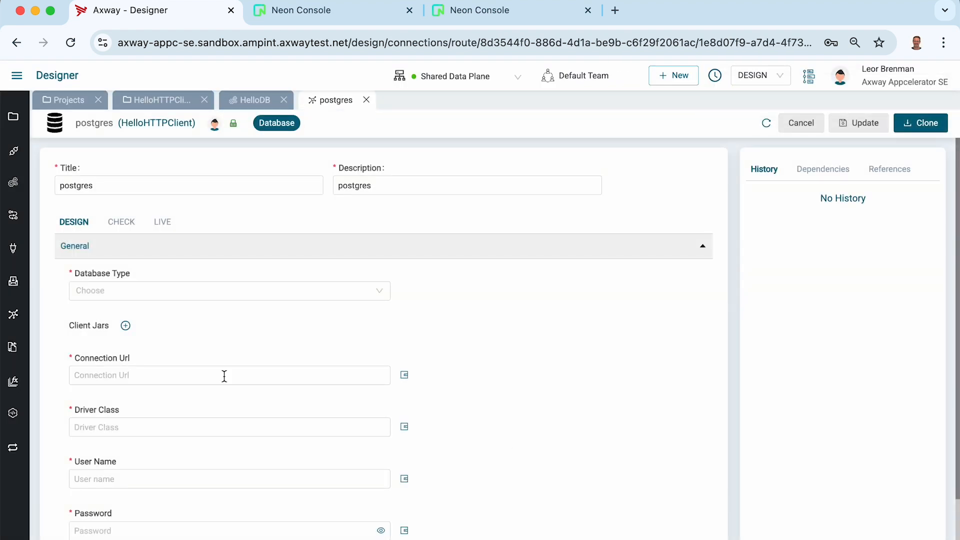
Set database type PostgreSql, version 15.x, and paste the Neon JDBC URL
click(154, 291)
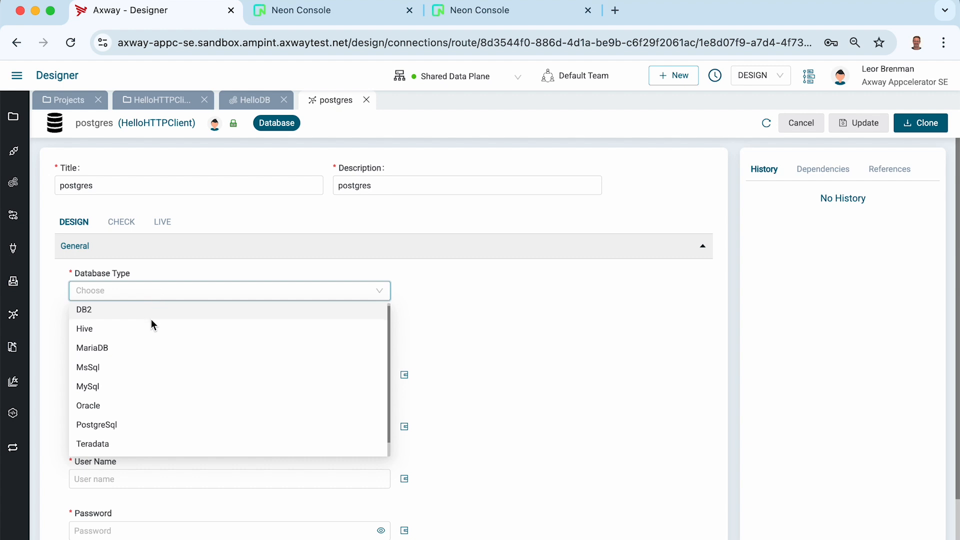
scroll(151, 319, down, 1)
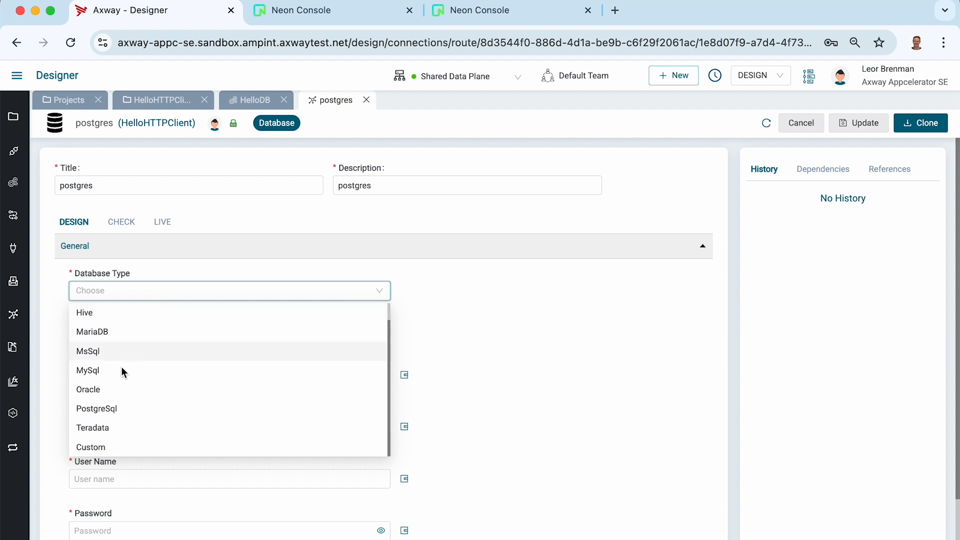
click(105, 409)
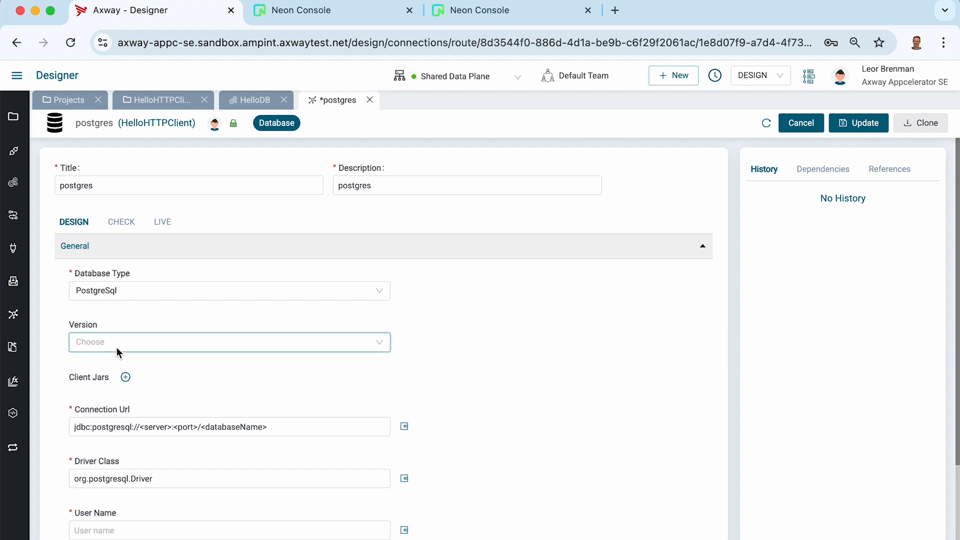
click(116, 345)
click(111, 368)
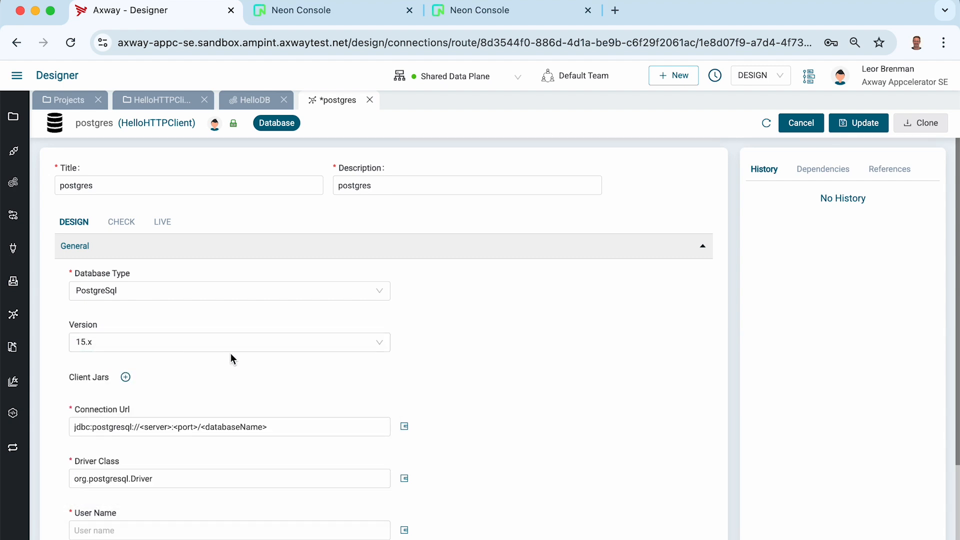
triple_click(284, 426)
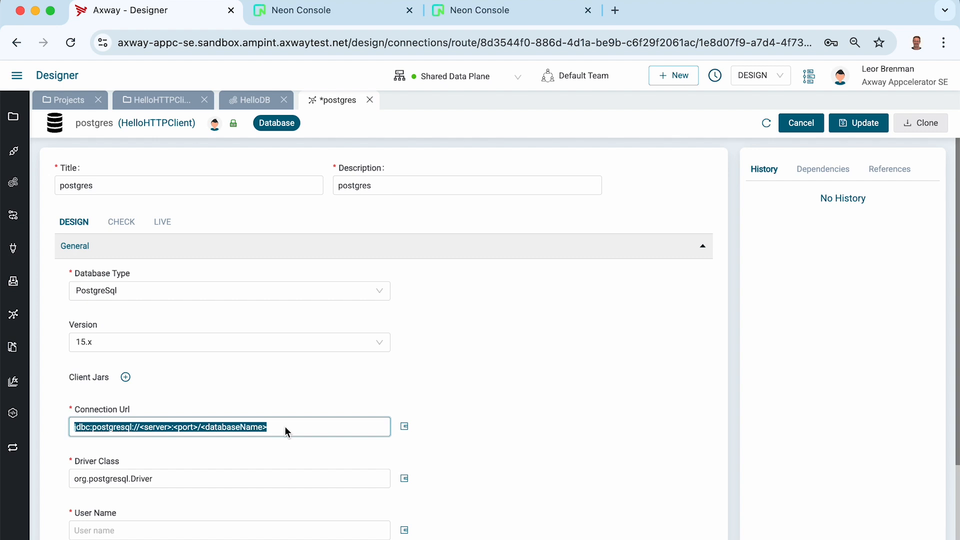
text(jdbc:postgresql://ep-winter-cherry-217093-pooler.us-east-2.aws.neon.tech/neondb)
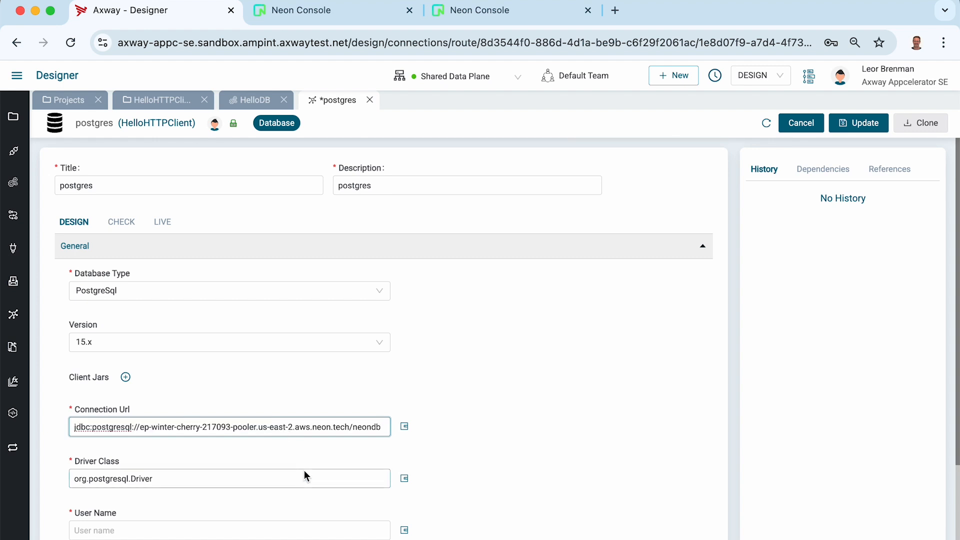
Fill in the database user name, checking it against Neon's connection details
click(478, 11)
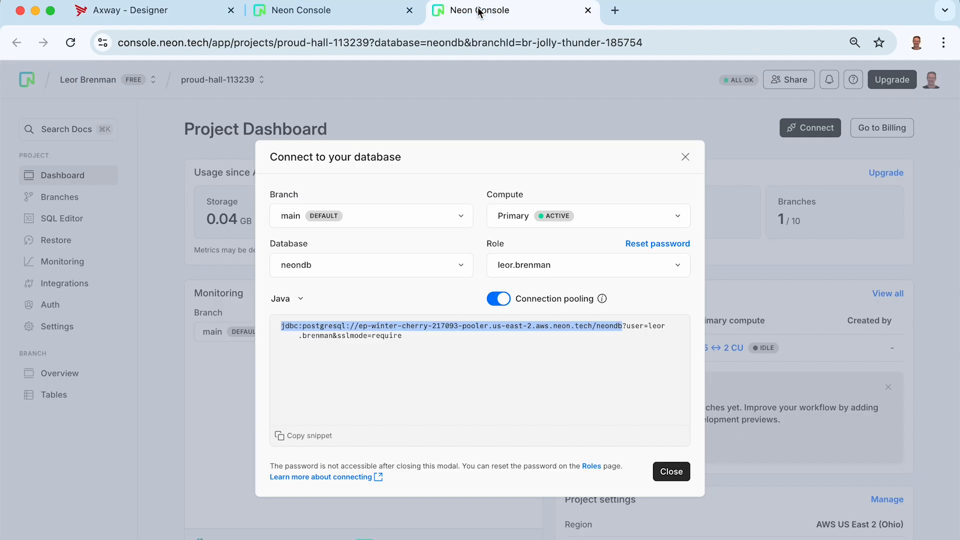
click(184, 12)
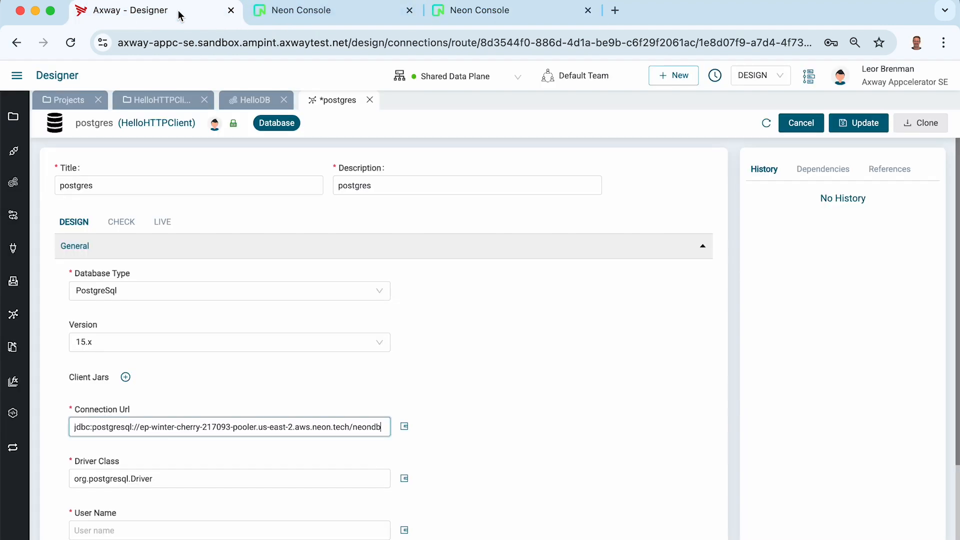
scroll(189, 299, down, 2)
scroll(189, 298, down, 1)
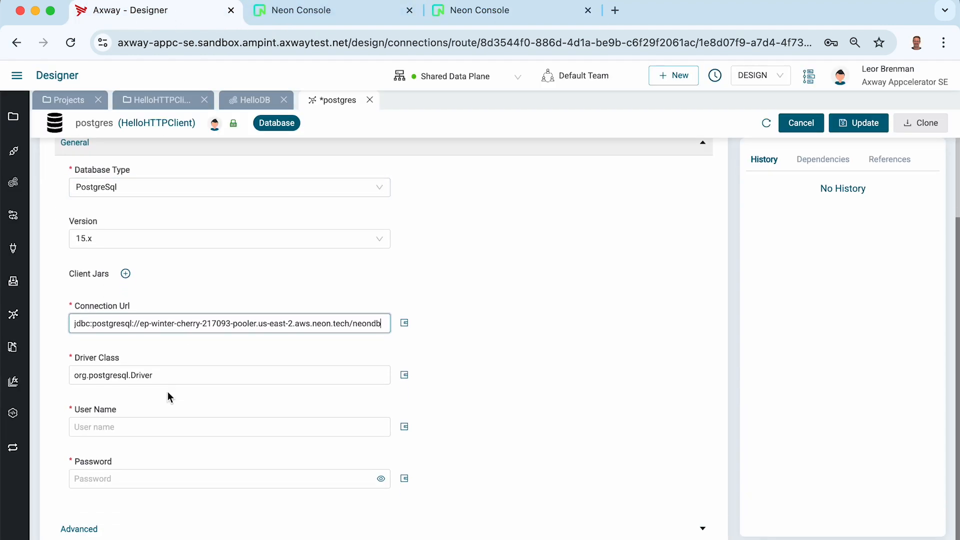
click(507, 12)
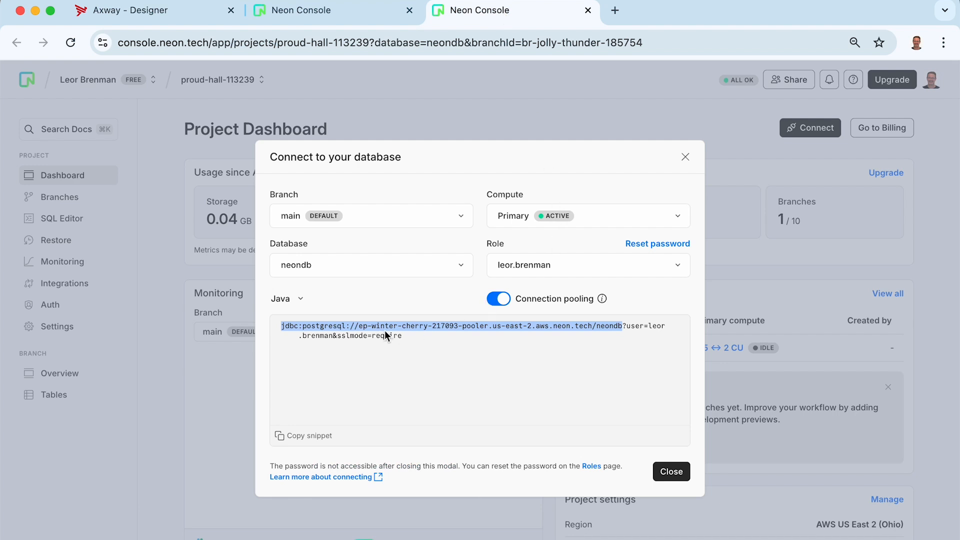
click(172, 13)
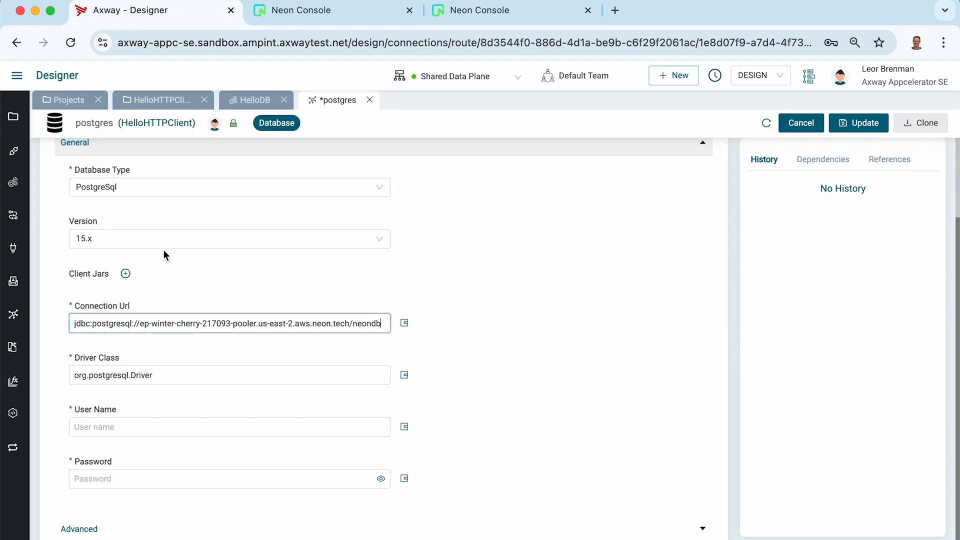
click(125, 430)
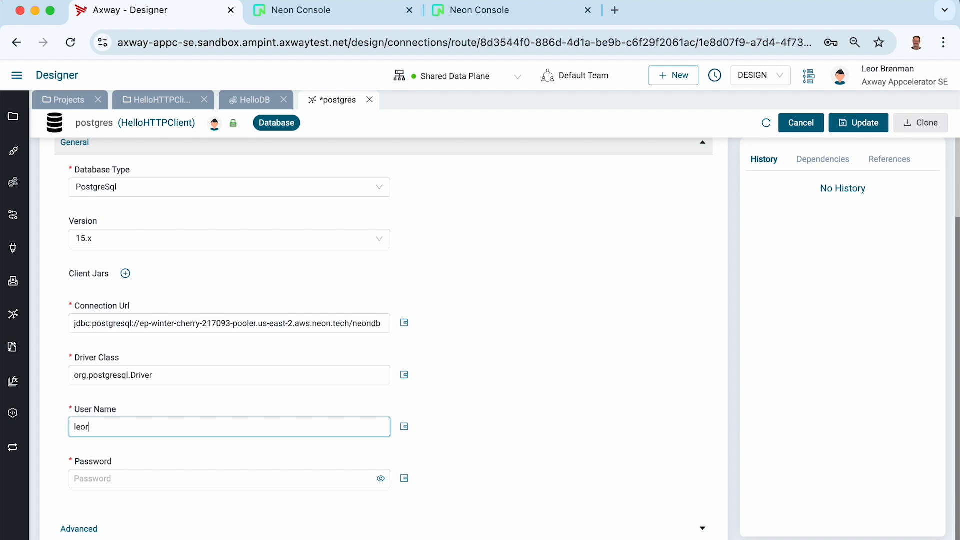
Enter the database password and save the postgres connection settings
click(107, 480)
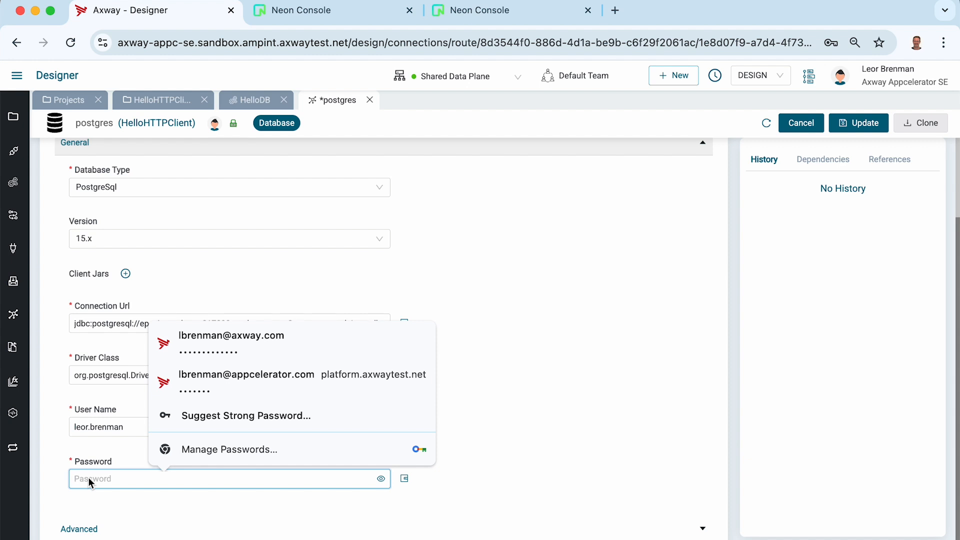
key(super+v)
click(649, 509)
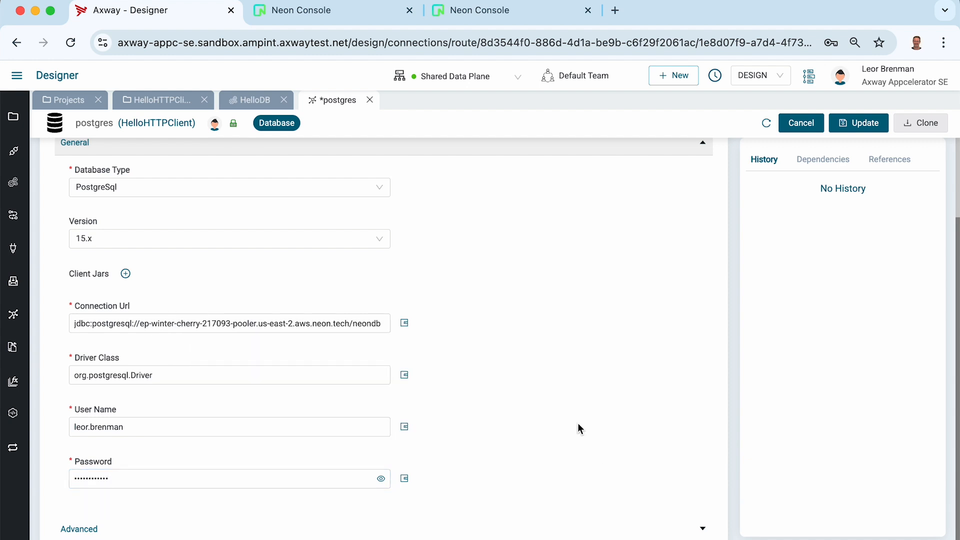
scroll(578, 425, down, 1)
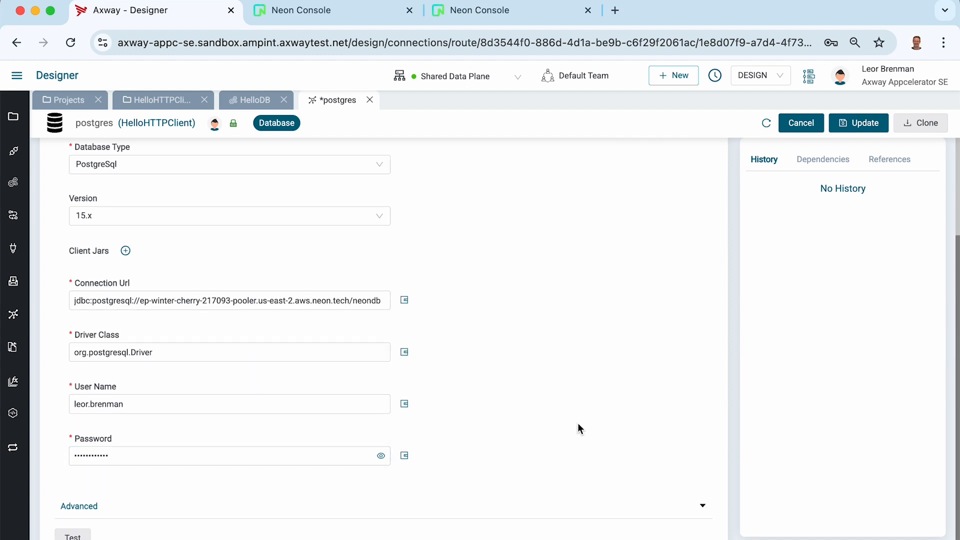
click(861, 124)
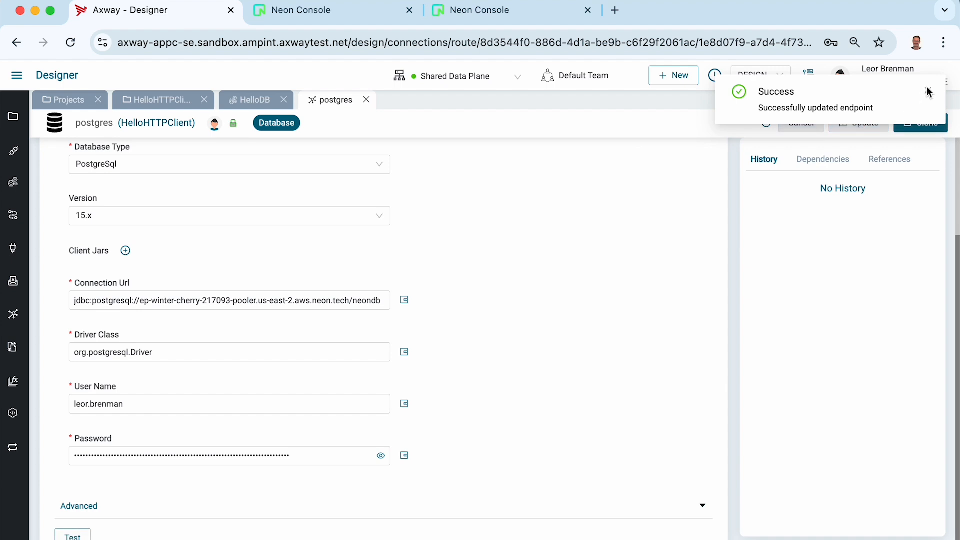
click(928, 90)
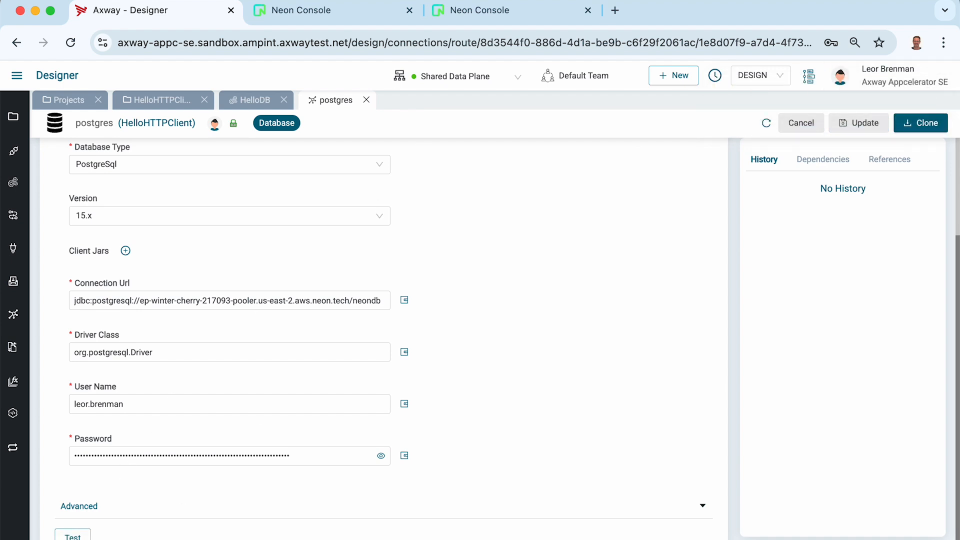
Test the postgres connection, then select it as the Insert step's connection
click(70, 536)
click(366, 100)
click(592, 198)
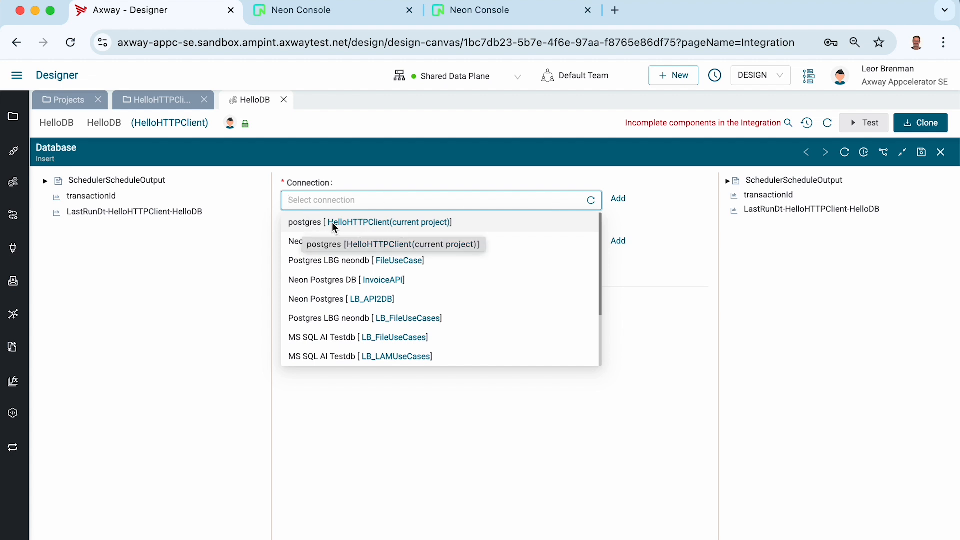
click(314, 224)
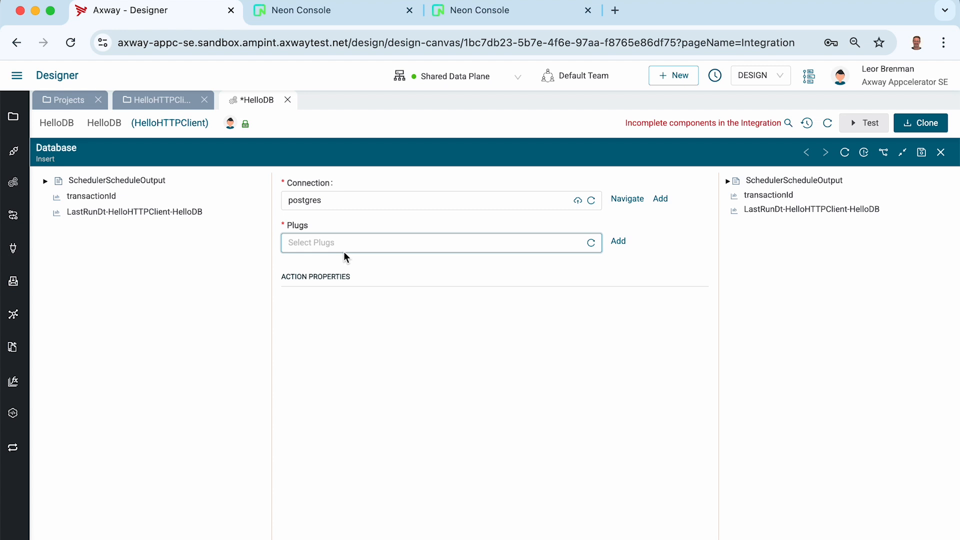
Create a Database plug named postgres_employee2_insert with the same text as description
click(619, 241)
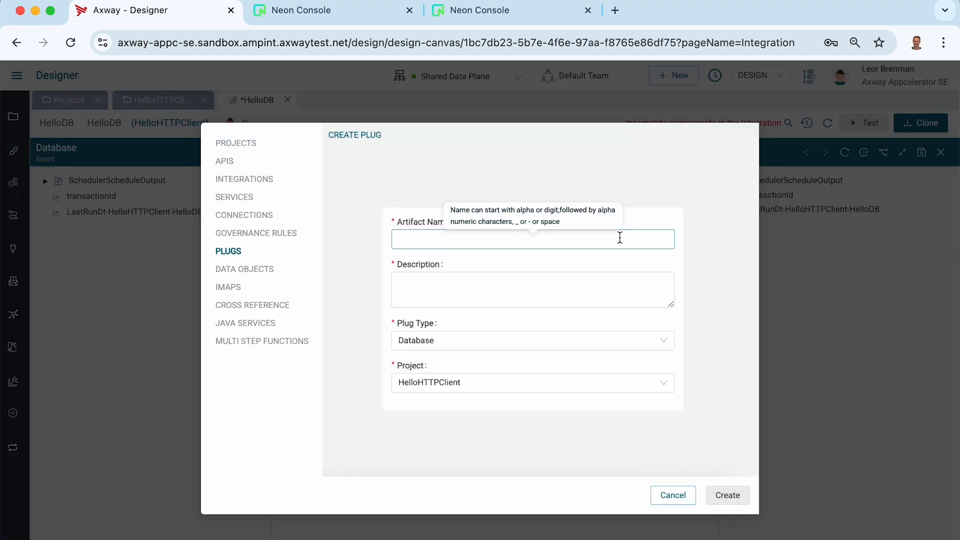
click(421, 240)
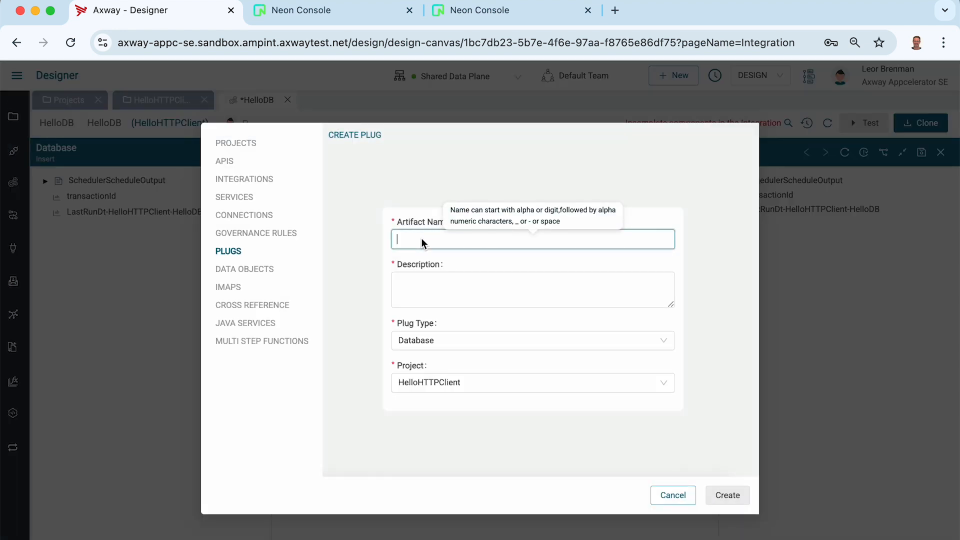
text(postgres_employee2_in)
text(sert)
key(super+a)
key(super+c)
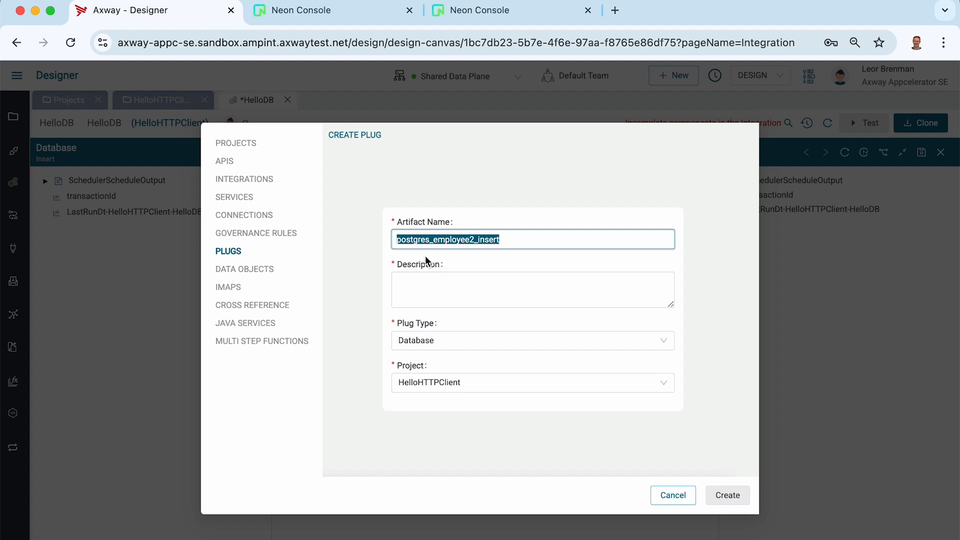
click(429, 290)
key(super+v)
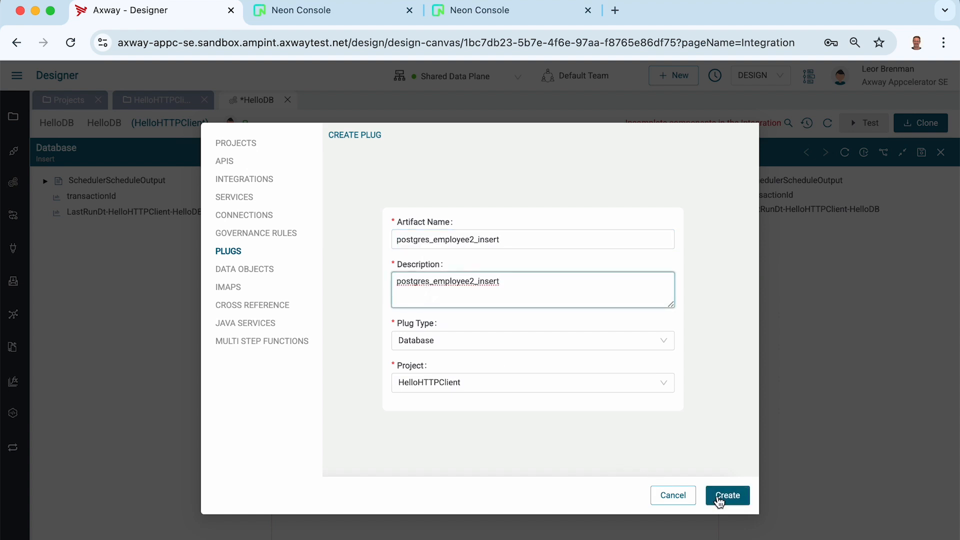
click(723, 497)
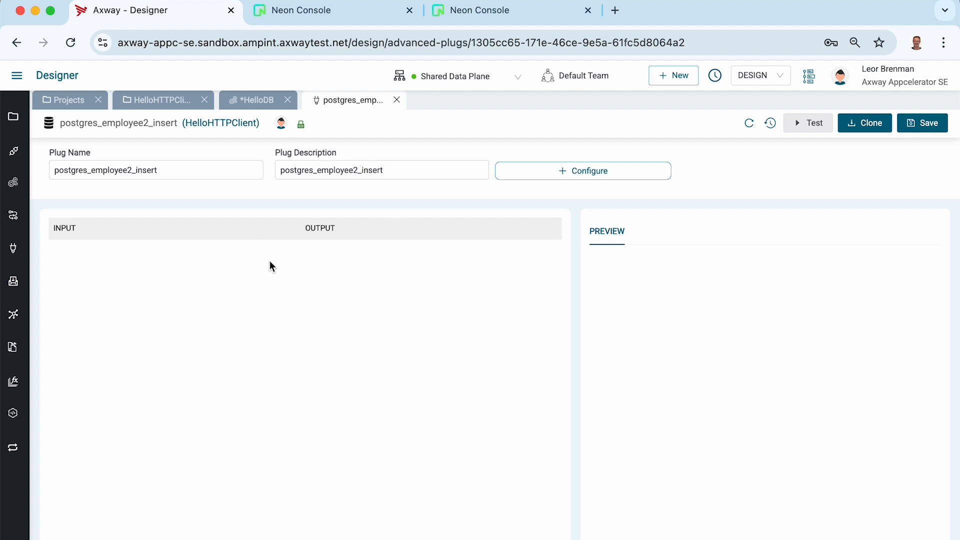
Configure the plug on Shared Data Plane with the postgres connection, Insert action and public schema
click(505, 172)
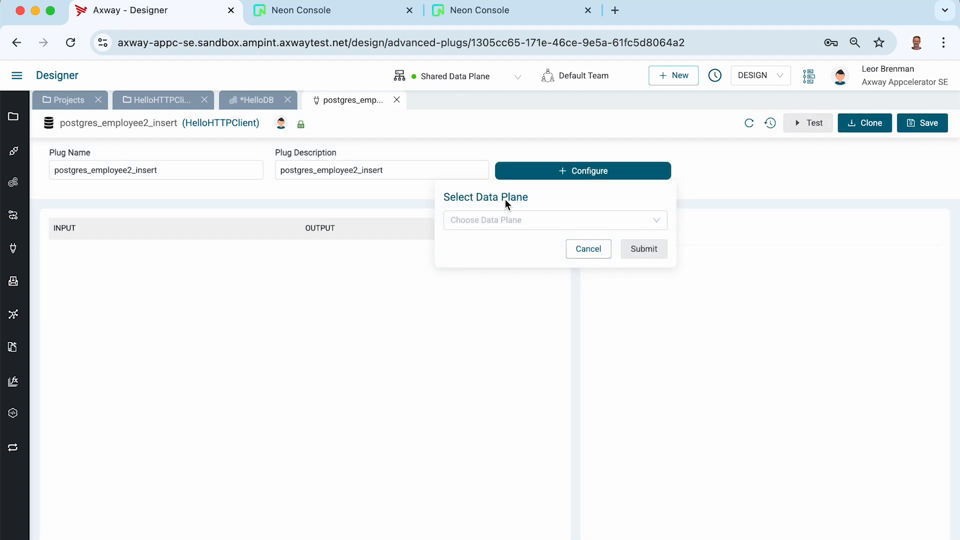
click(502, 221)
click(488, 241)
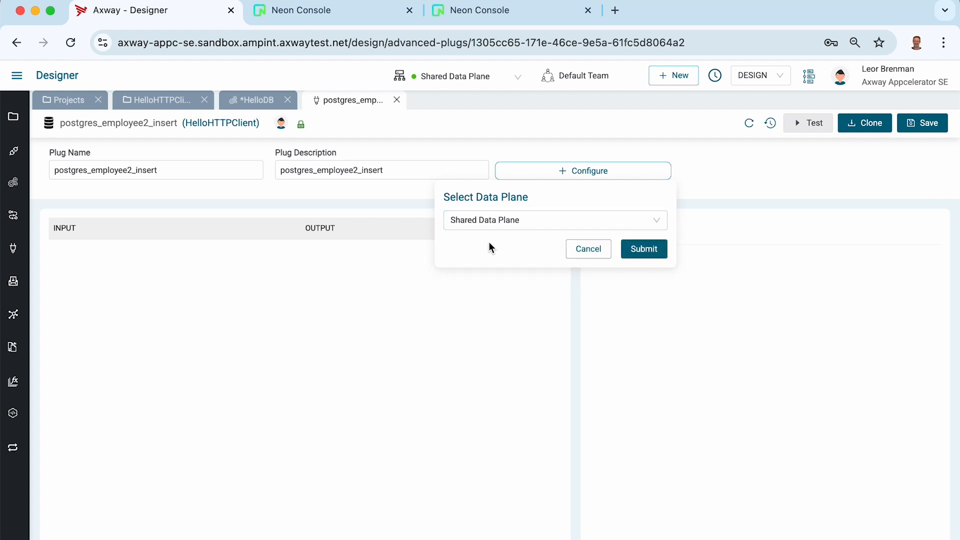
click(634, 249)
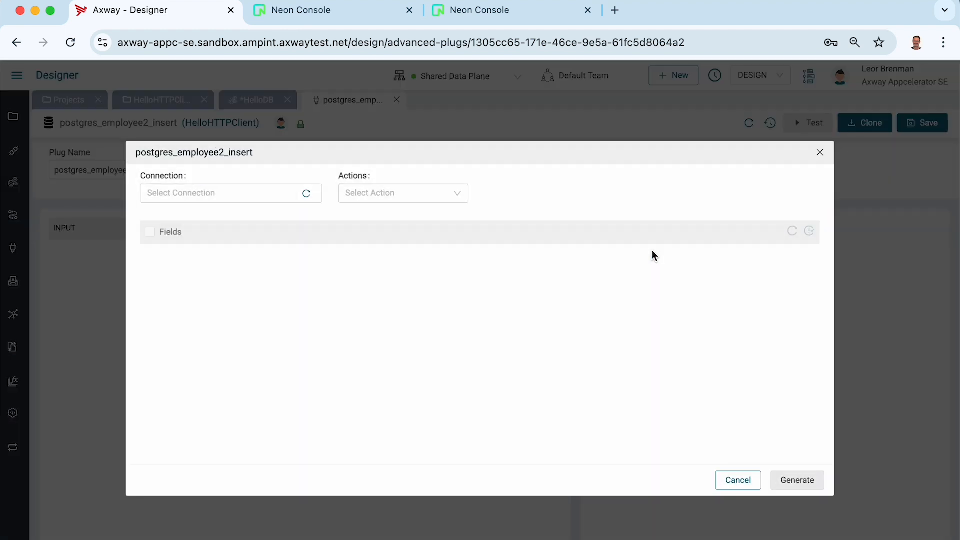
click(189, 197)
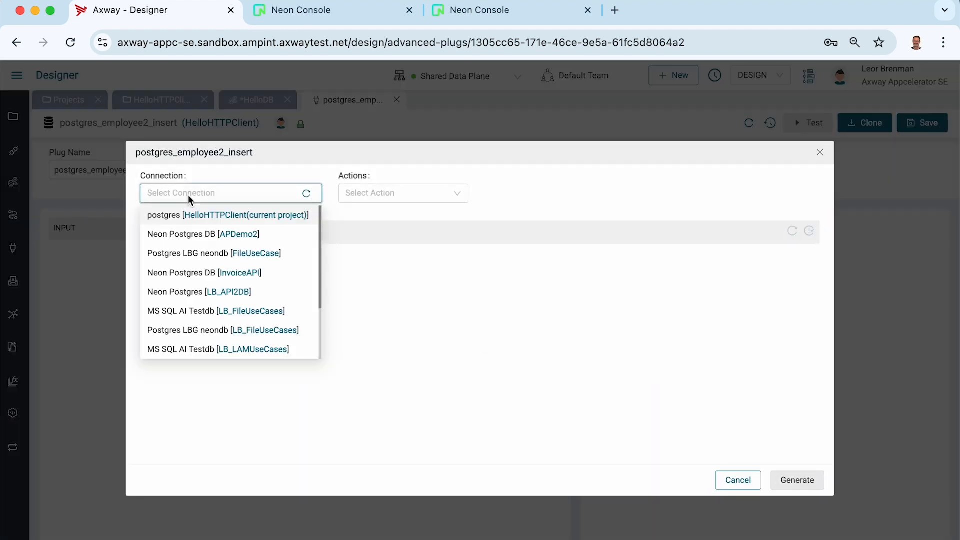
click(168, 217)
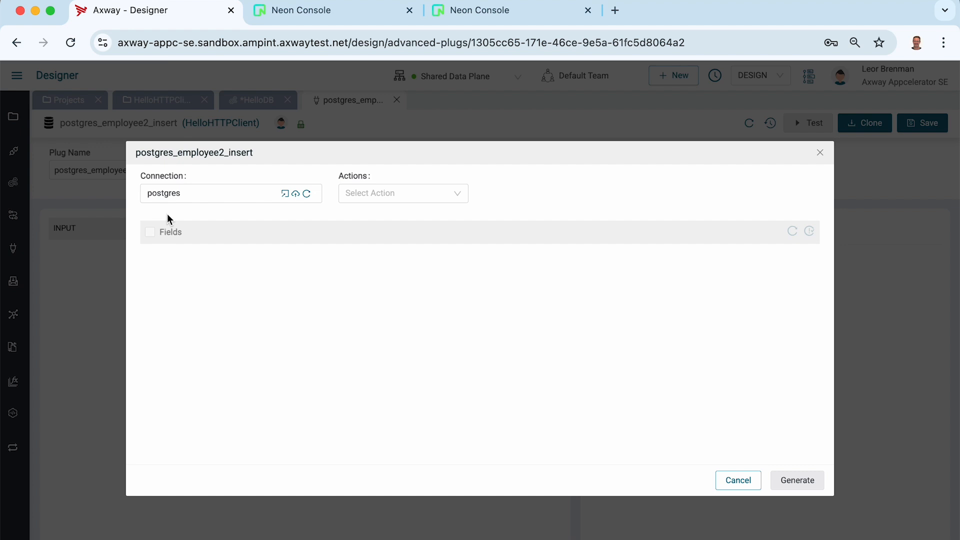
click(365, 188)
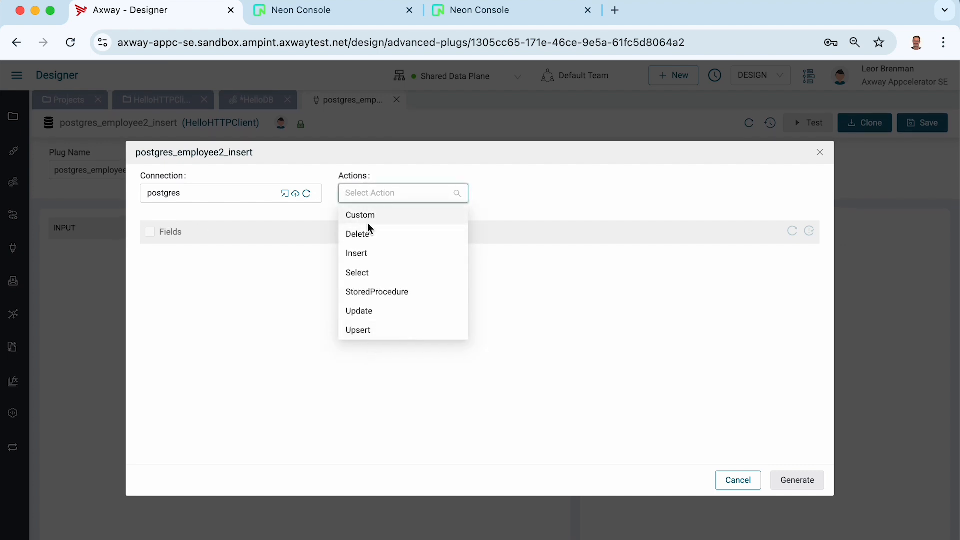
click(358, 254)
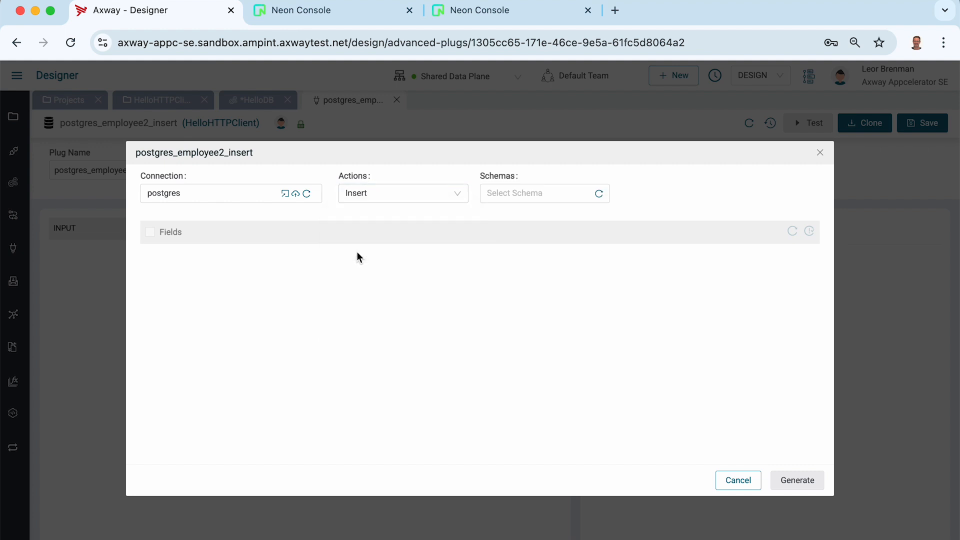
click(503, 190)
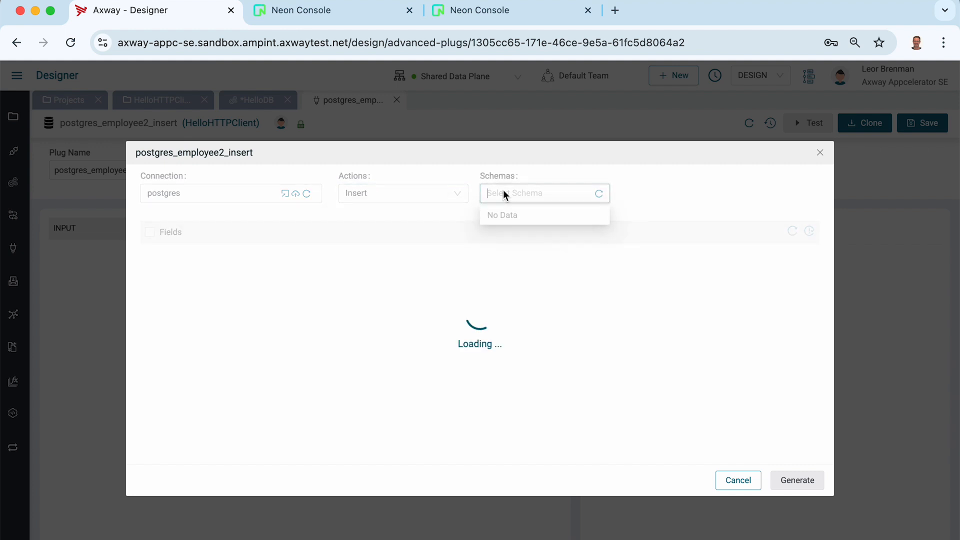
click(505, 254)
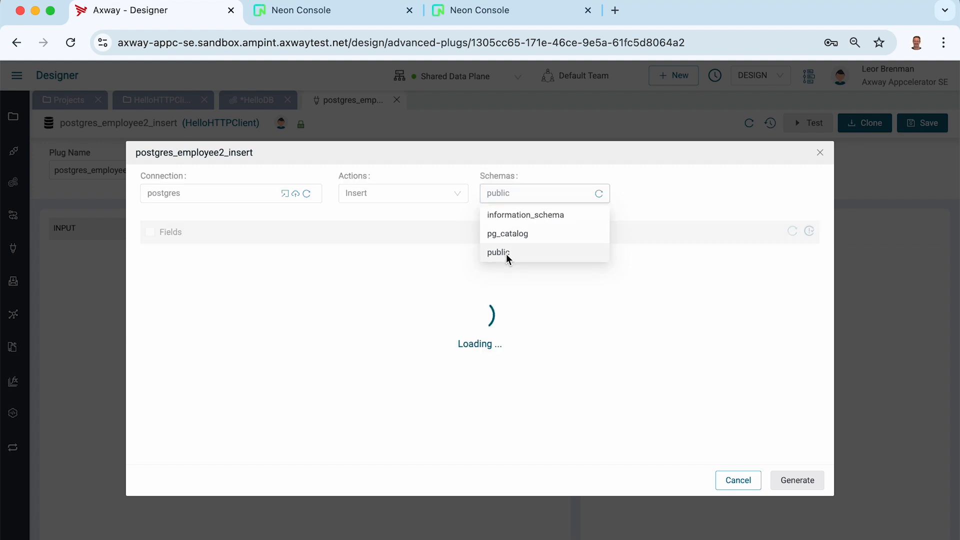
Target table employees2 with all columns except id and generate the INSERT statement
click(319, 14)
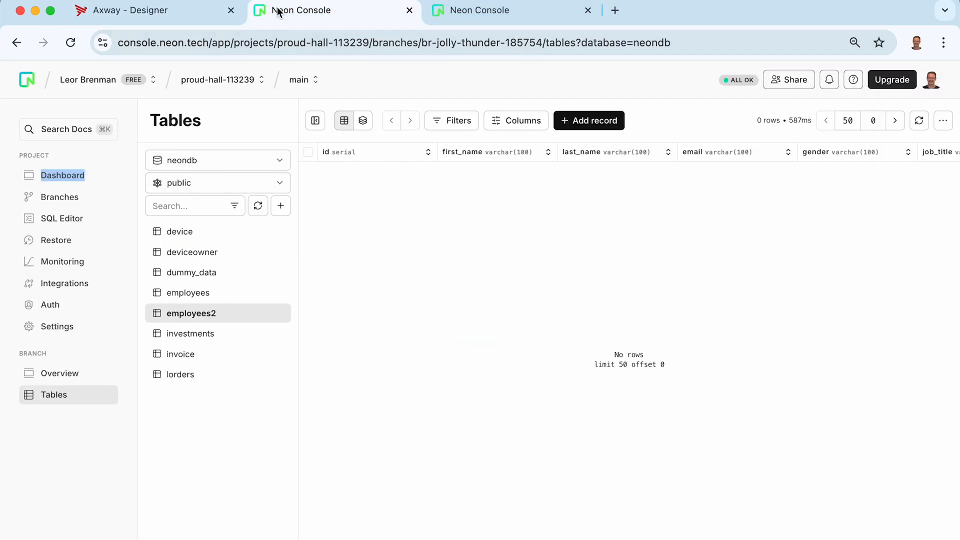
click(164, 11)
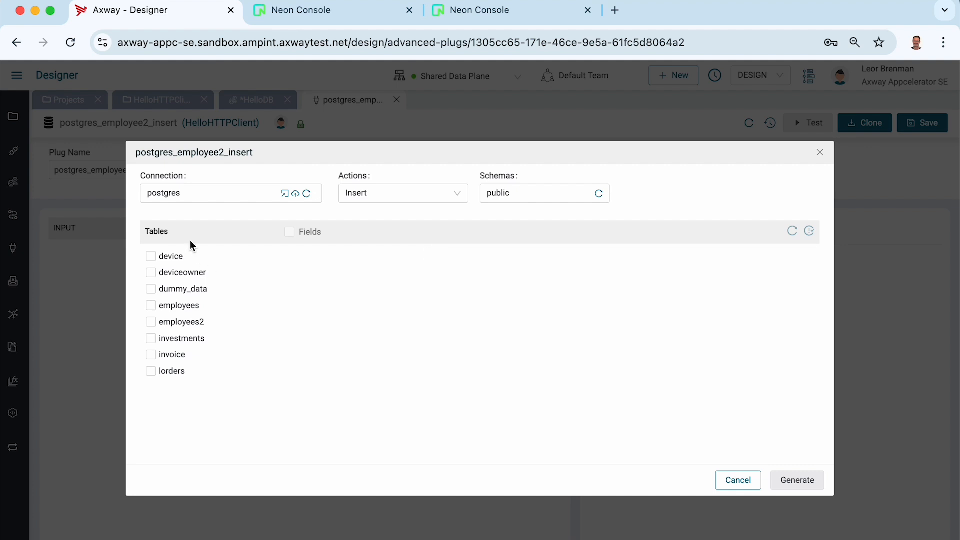
click(345, 11)
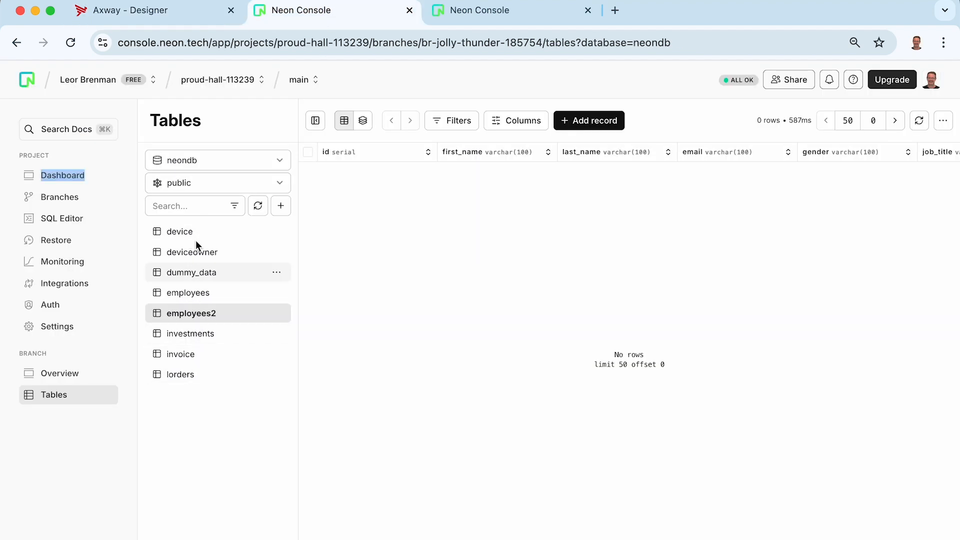
click(153, 20)
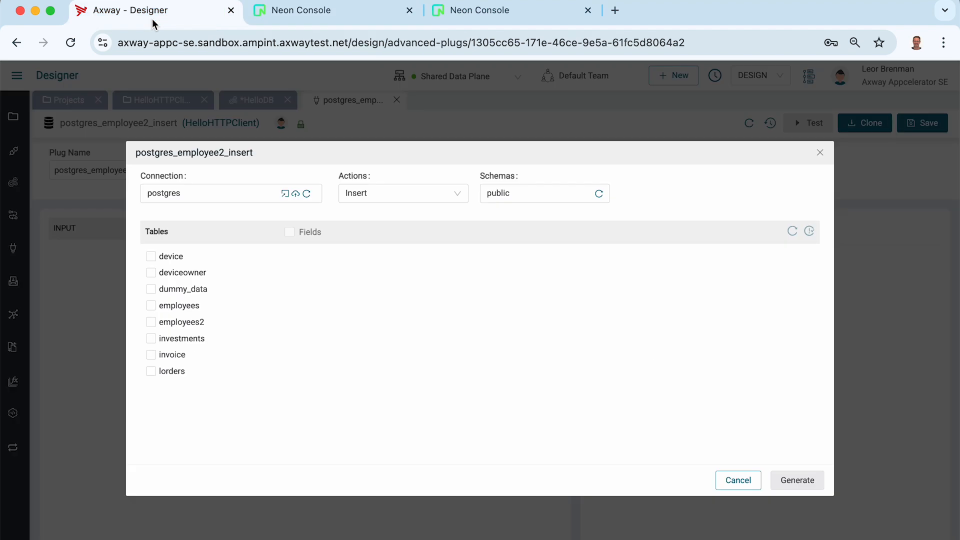
click(150, 323)
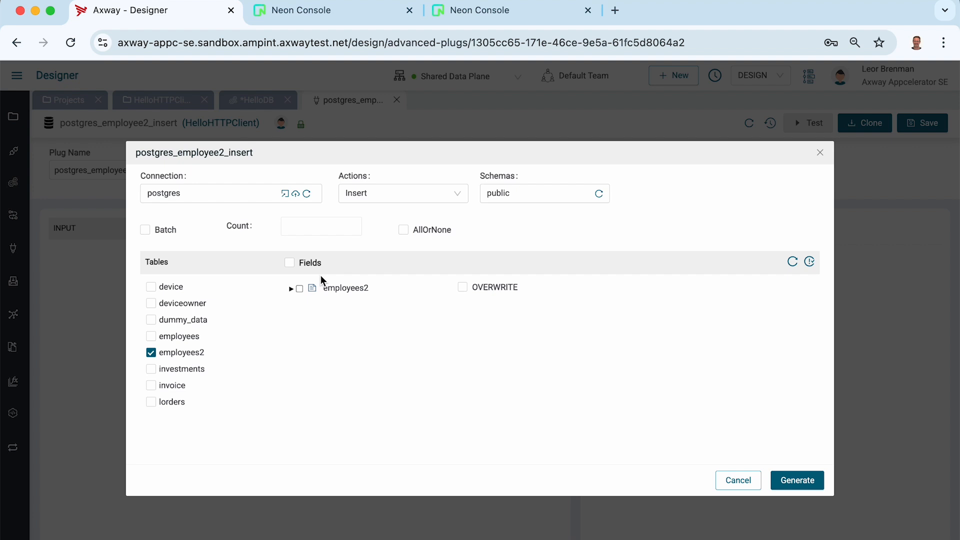
click(291, 289)
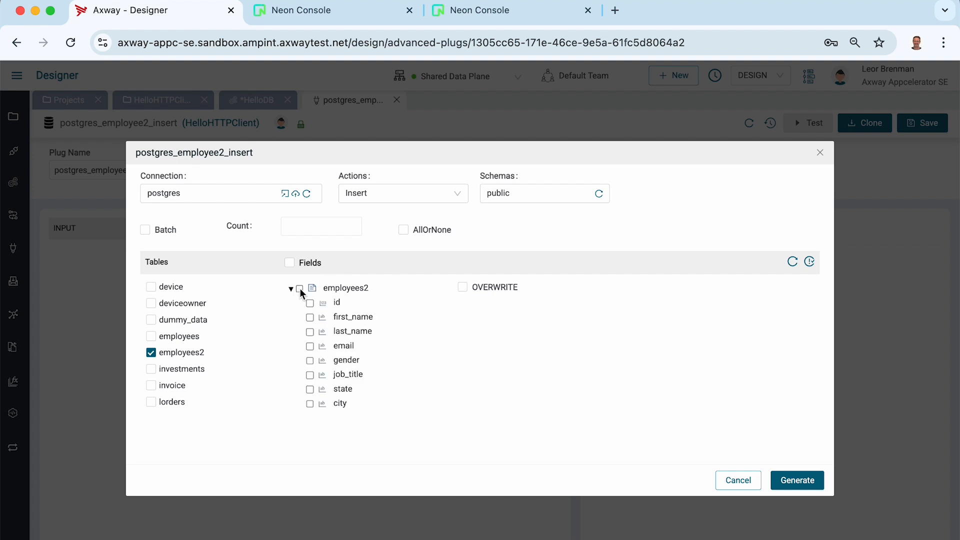
click(299, 289)
click(310, 305)
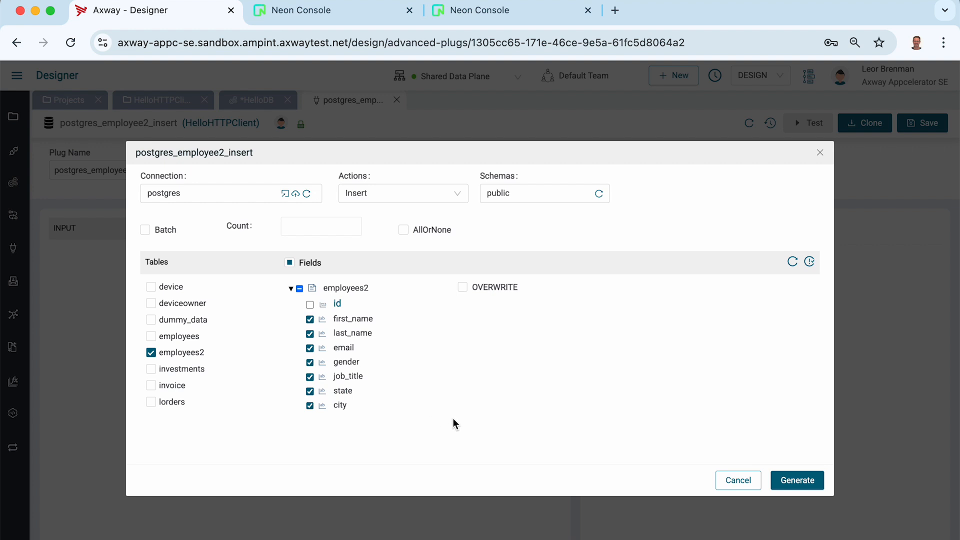
click(798, 481)
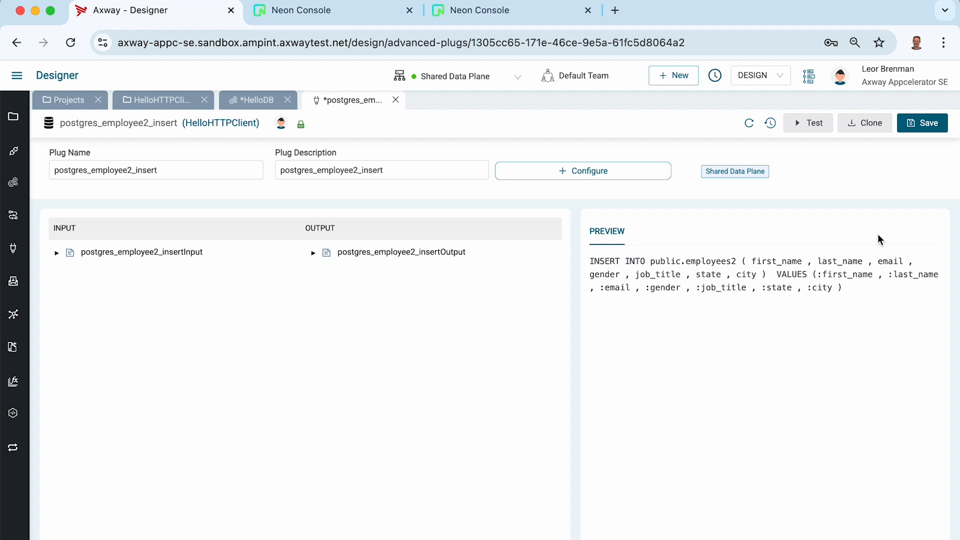
Save the postgres_employee2_insert plug and close its editor
click(917, 125)
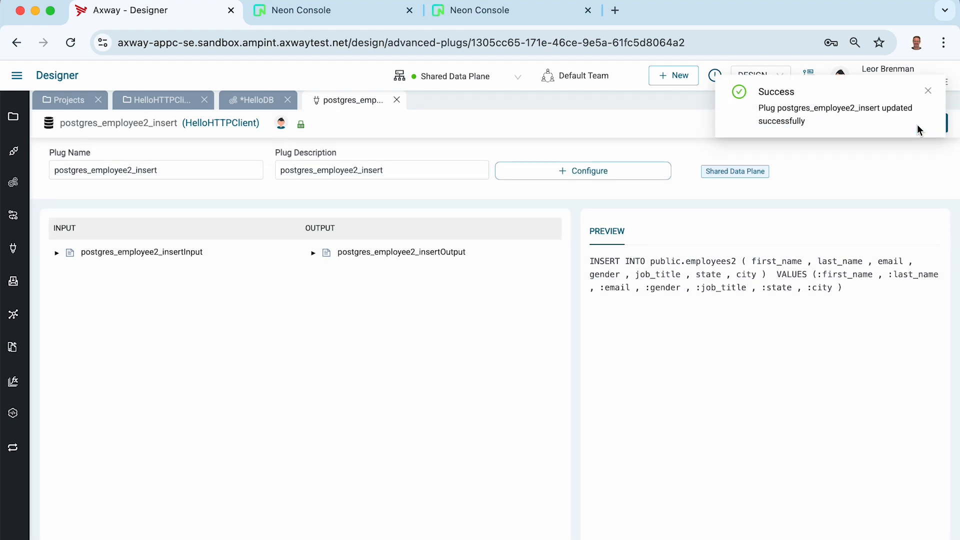
click(928, 90)
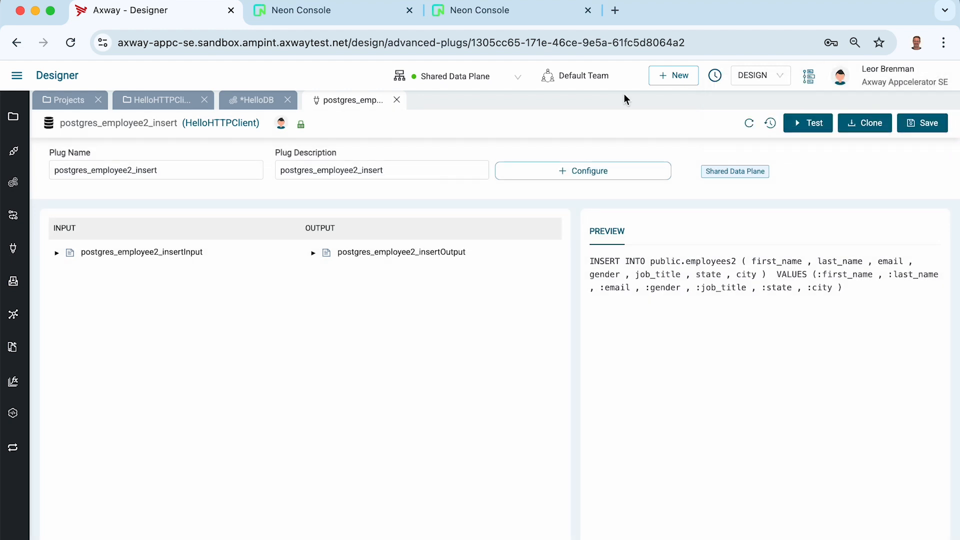
click(396, 99)
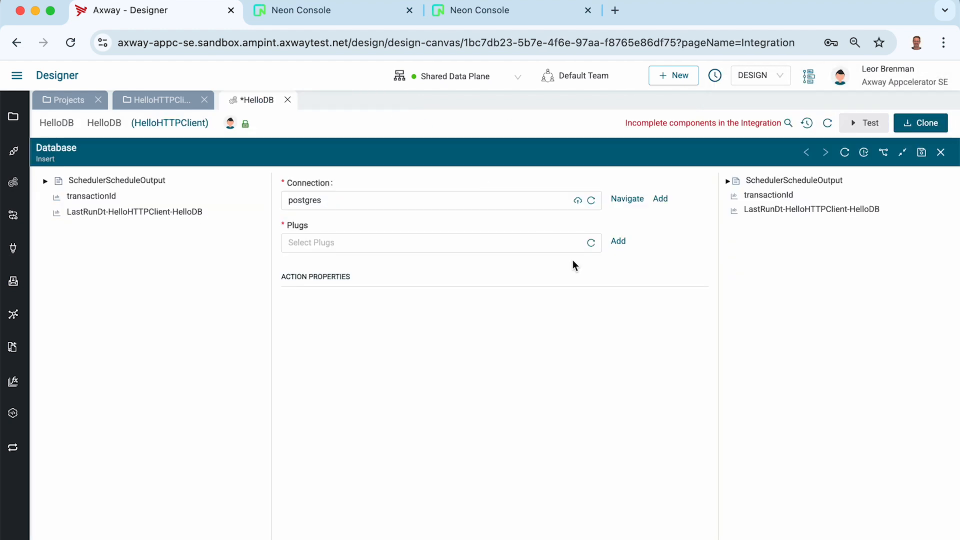
Select postgres_employee2_insert in Plugs and expand insertInput and insert to show the columns
click(591, 243)
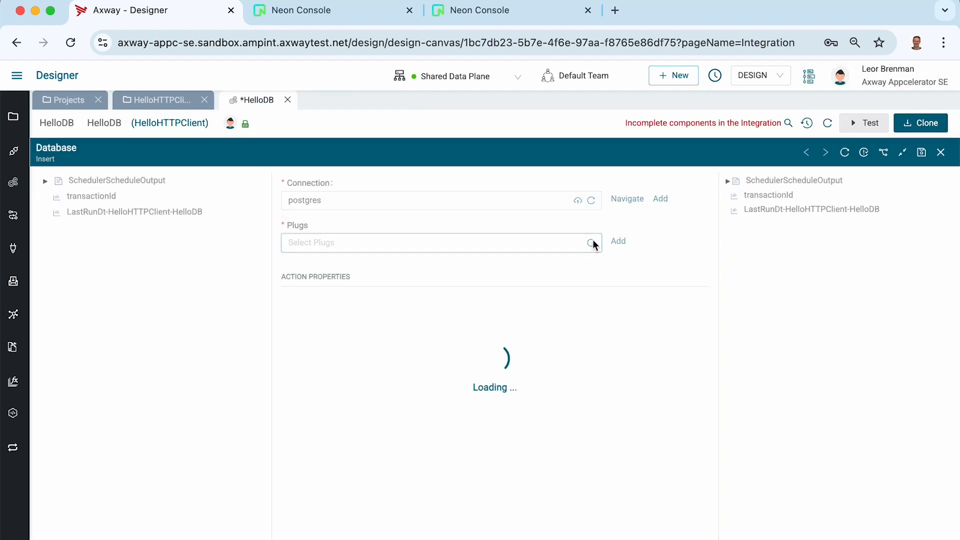
click(456, 239)
click(354, 269)
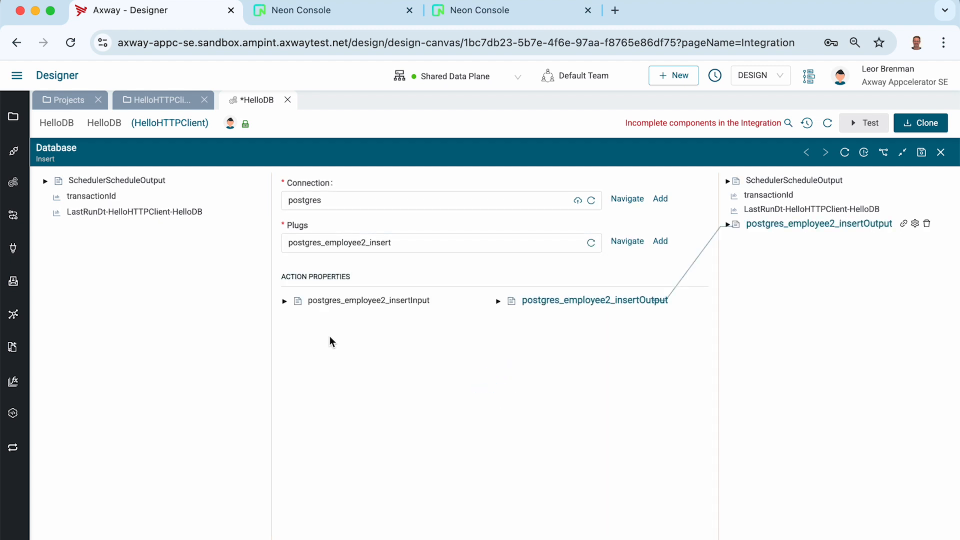
click(284, 301)
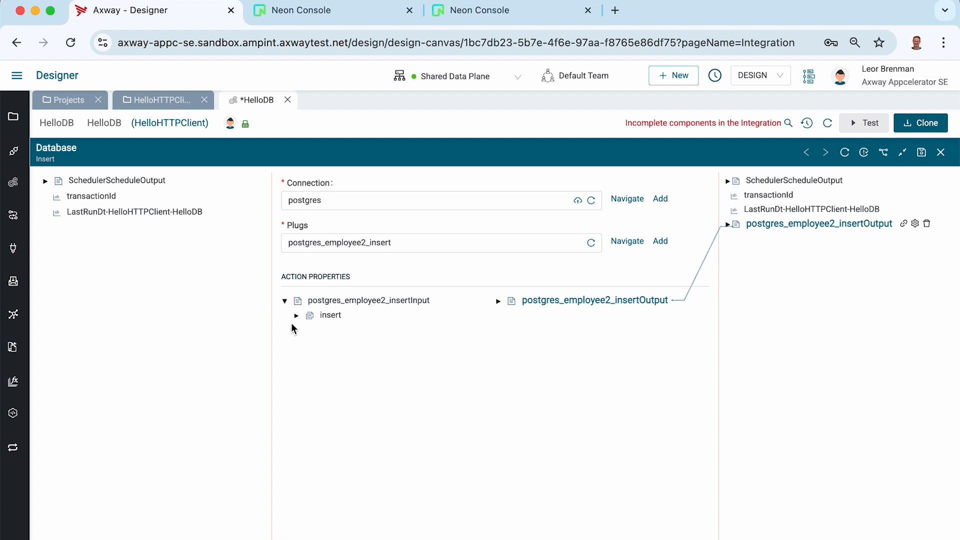
click(297, 316)
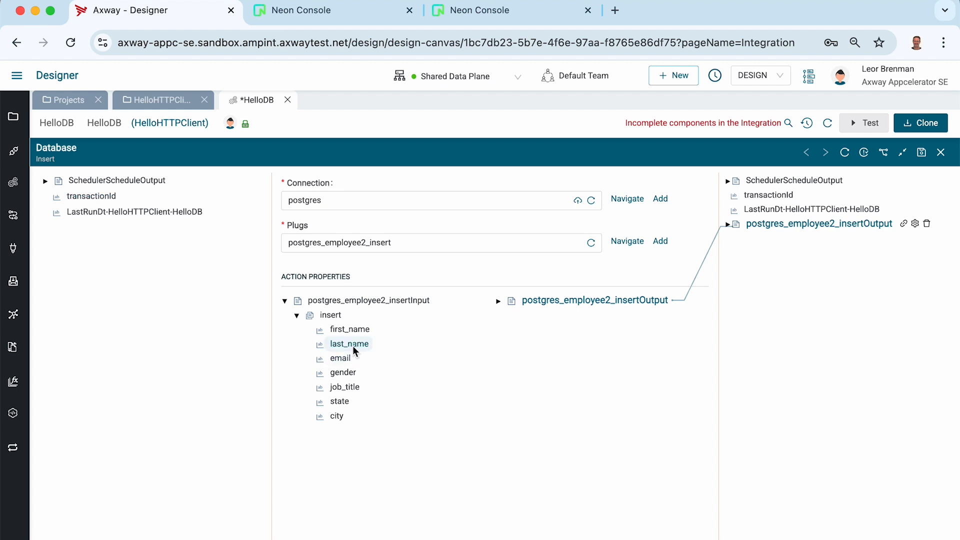
Give first_name and last_name fixed values of the person's first and last name
right_click(351, 330)
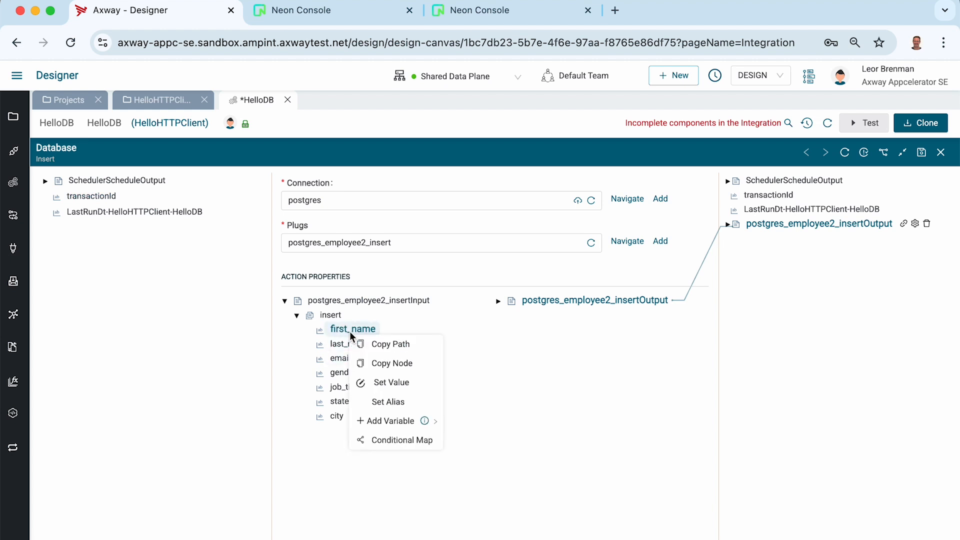
click(385, 383)
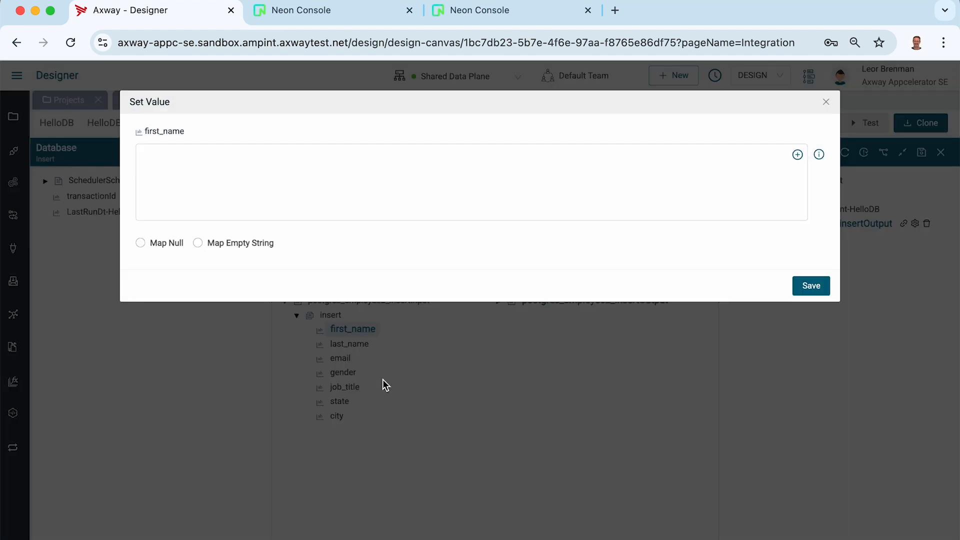
click(810, 289)
right_click(353, 344)
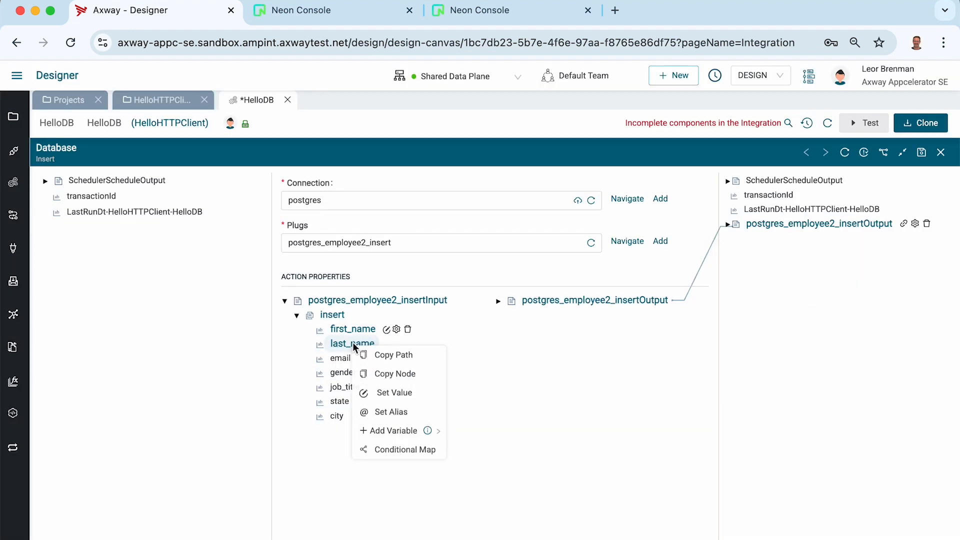
click(382, 395)
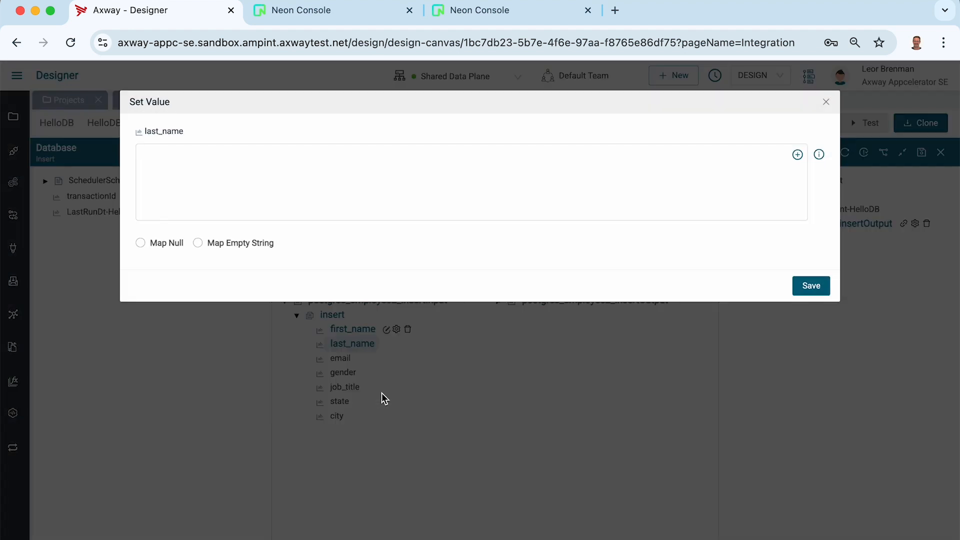
click(808, 292)
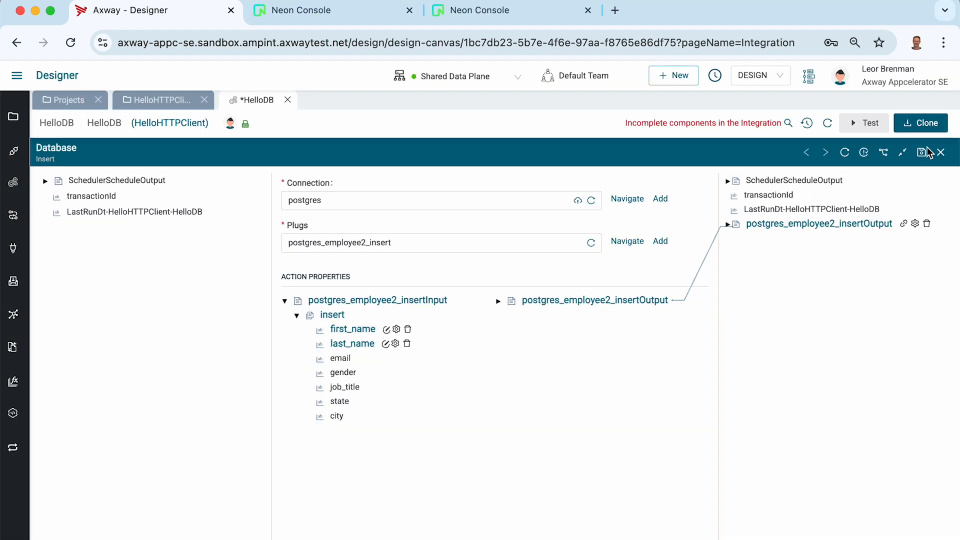
Expand insertOutput and response to reveal rowsInserted, then save HelloDB
click(728, 225)
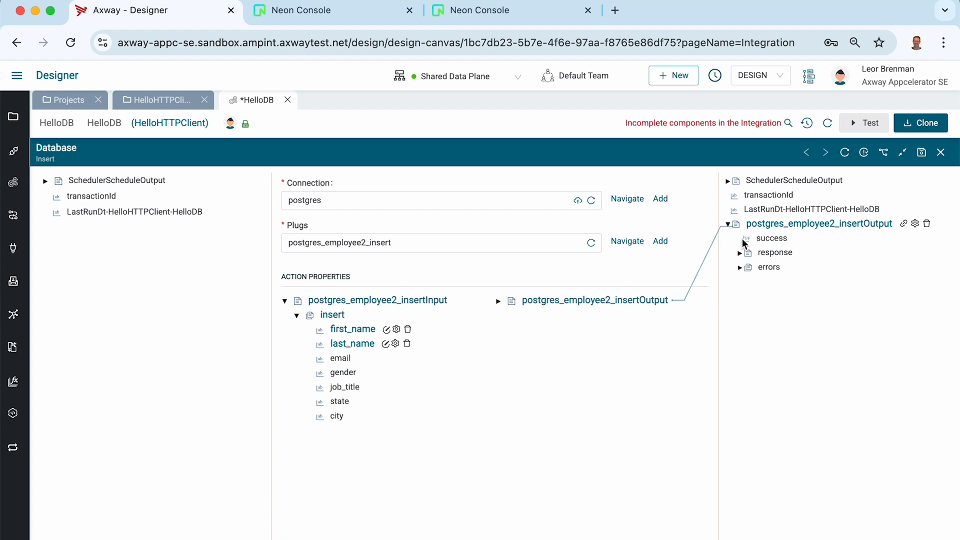
click(740, 254)
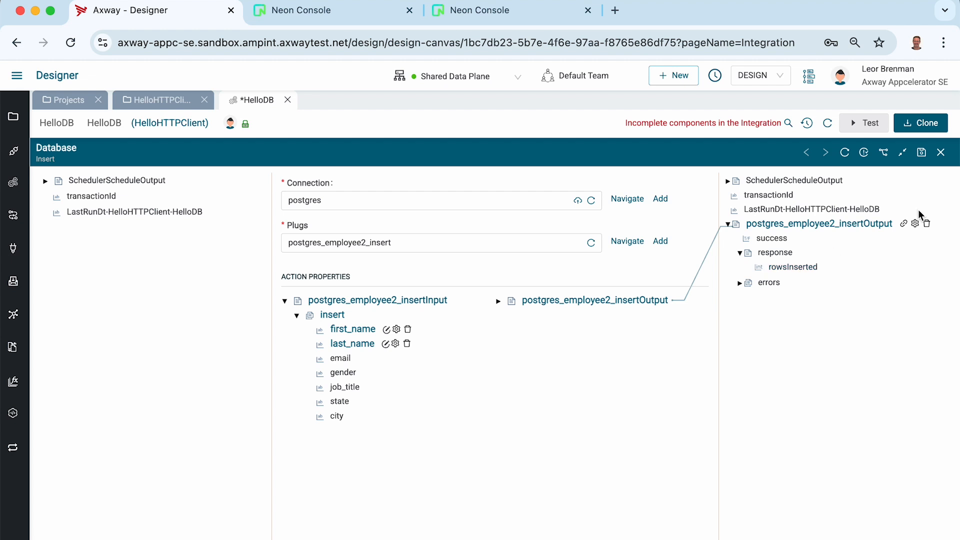
click(922, 155)
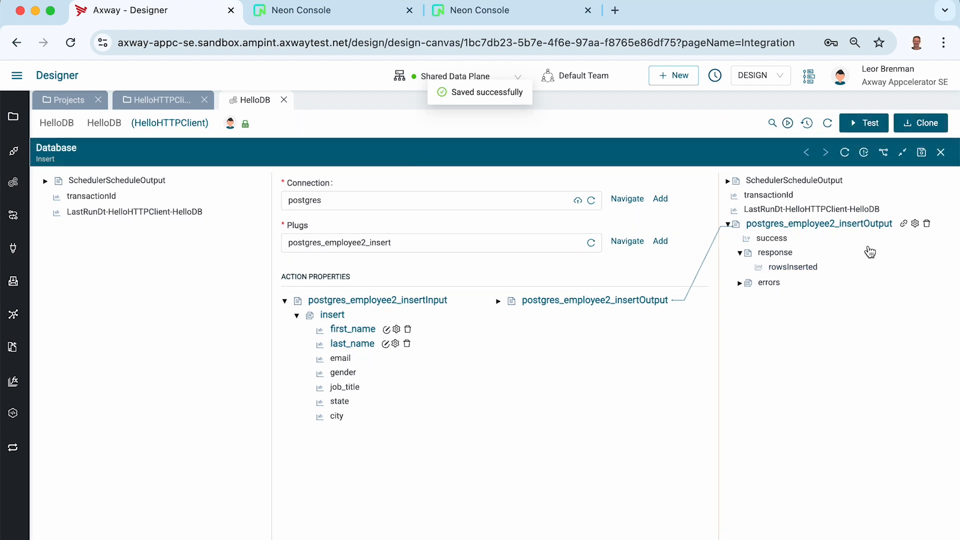
Close the Database step editor, glance at Neon's employees2 table, and return to the HelloDB canvas
click(941, 154)
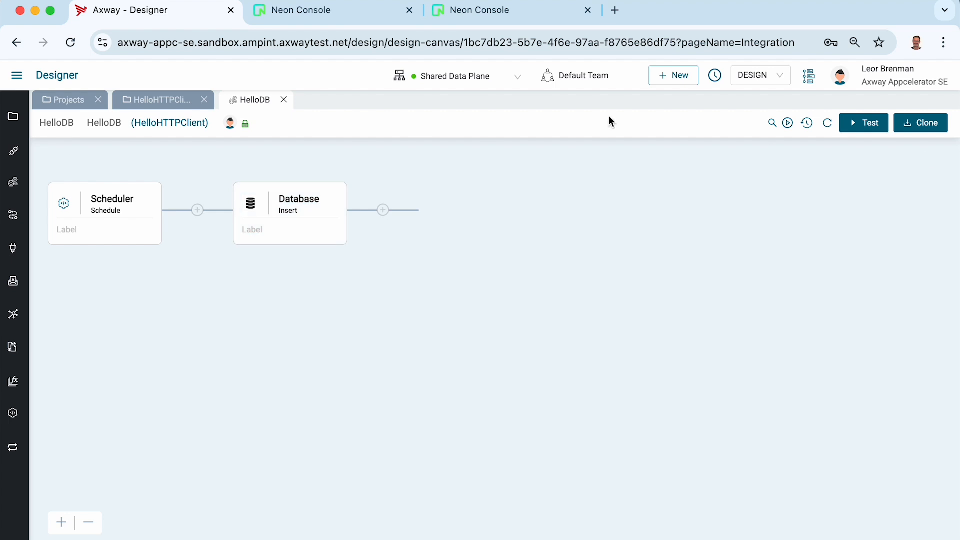
click(340, 11)
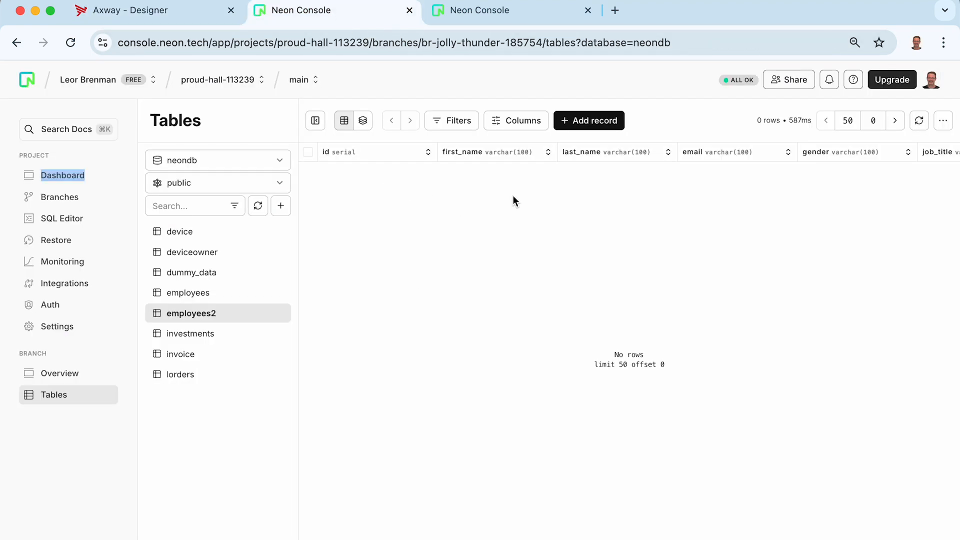
click(158, 12)
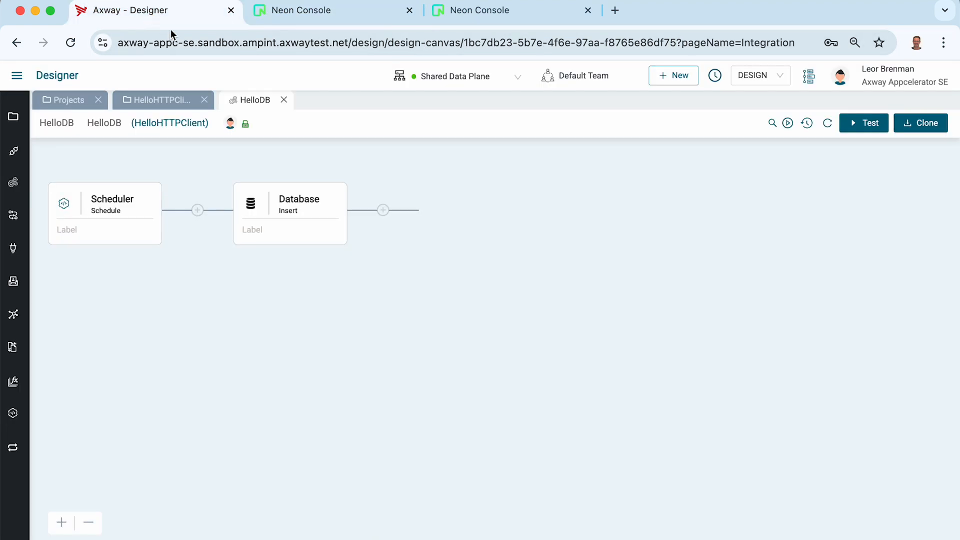
Test HelloDB and refresh Monitor until Scheduler TRIGGERED and Database Insert SUCCESS appear
click(868, 126)
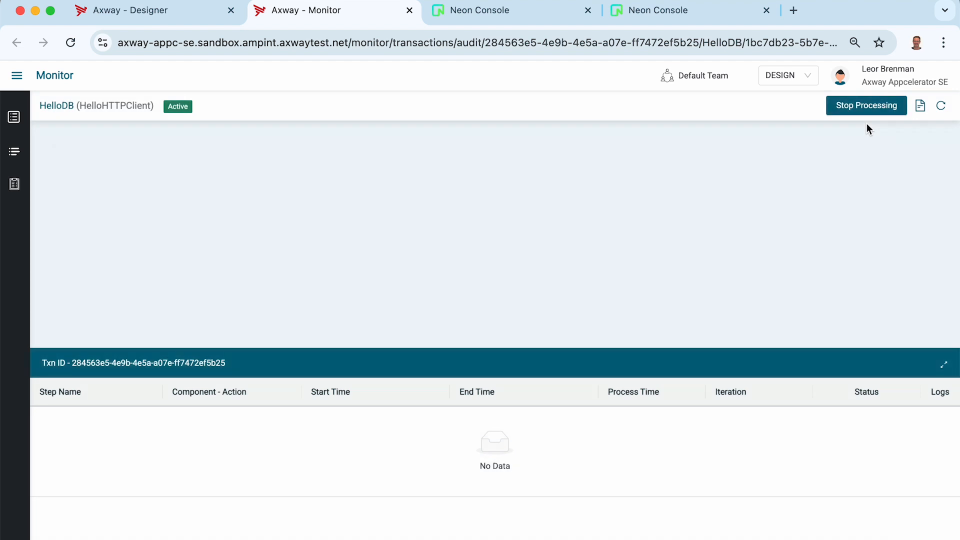
click(942, 107)
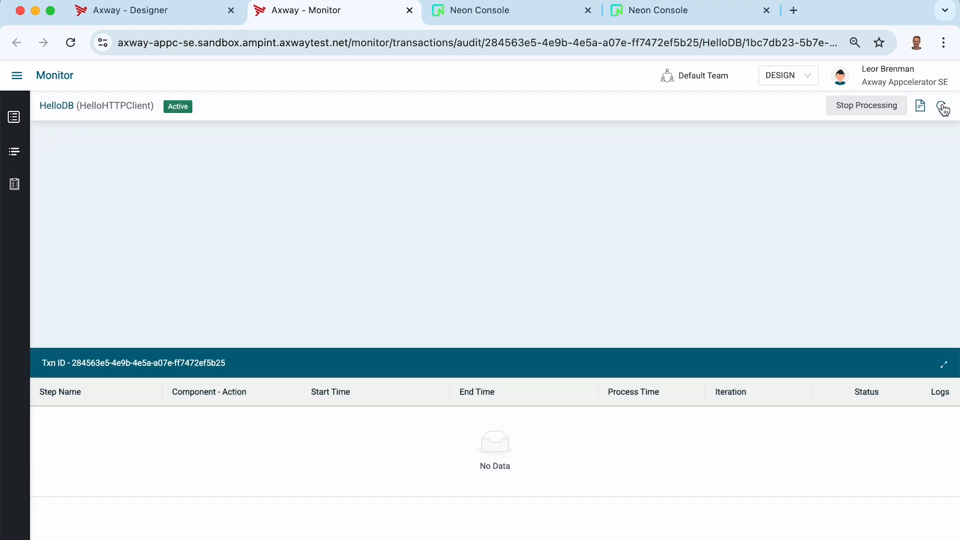
click(942, 107)
click(943, 107)
key(super+w)
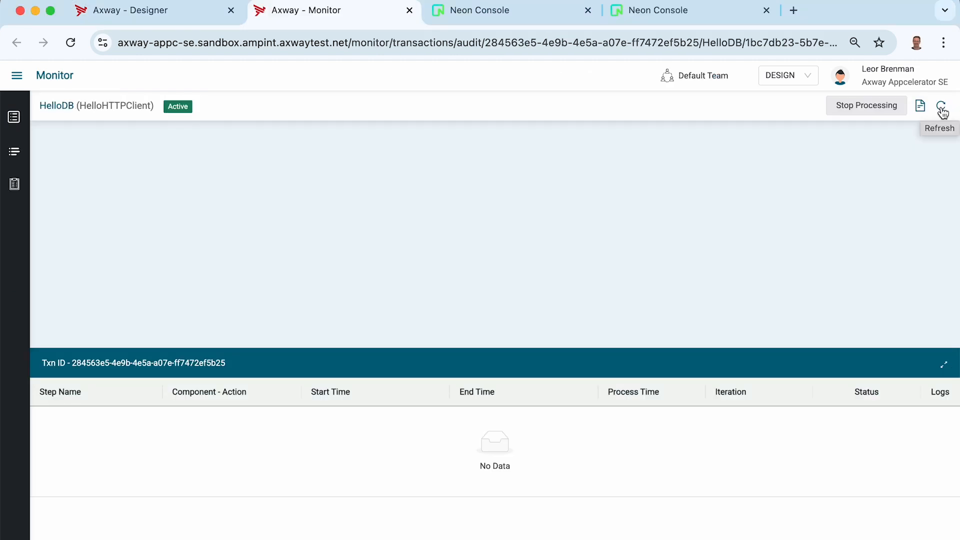
click(943, 109)
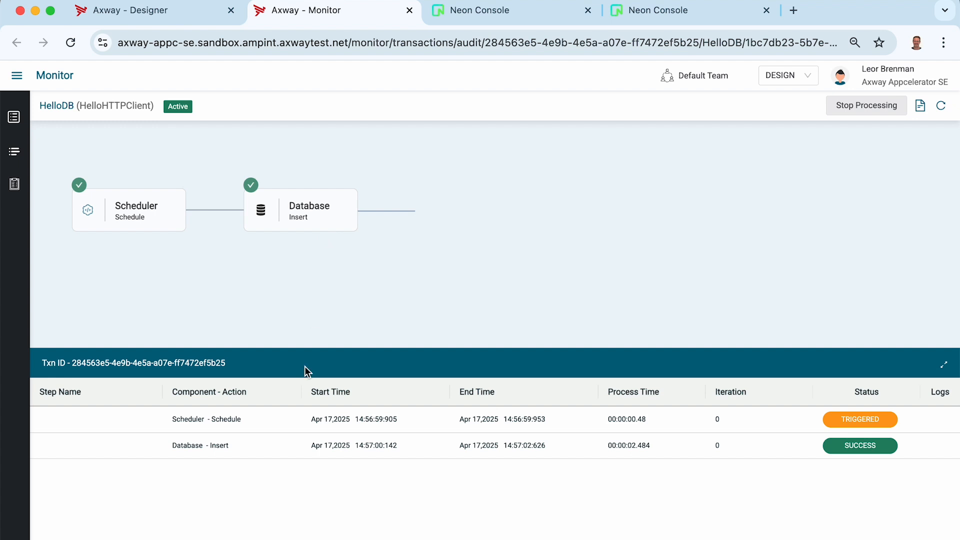
Confirm the Database Insert output shows rowsInserted 1, then return to Neon's employees2 table
click(271, 448)
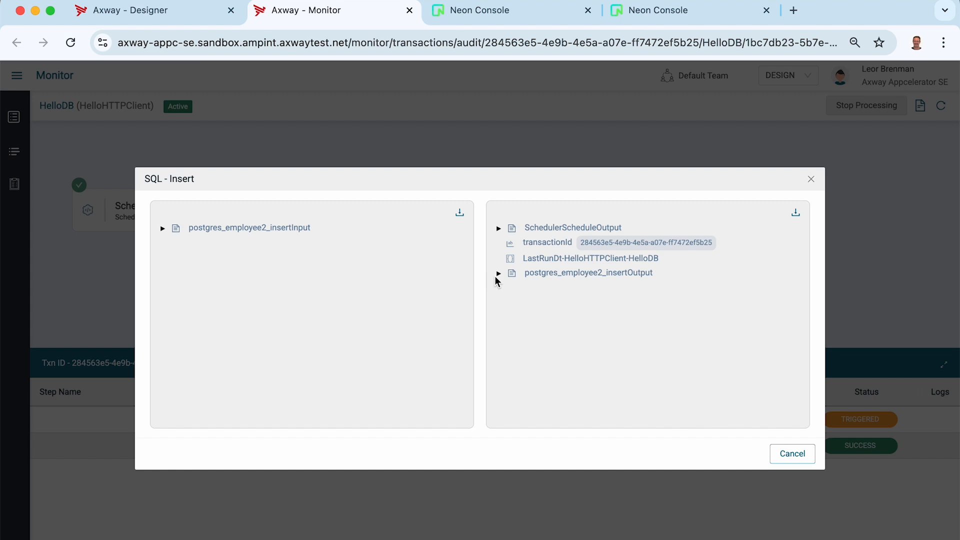
click(499, 273)
click(509, 288)
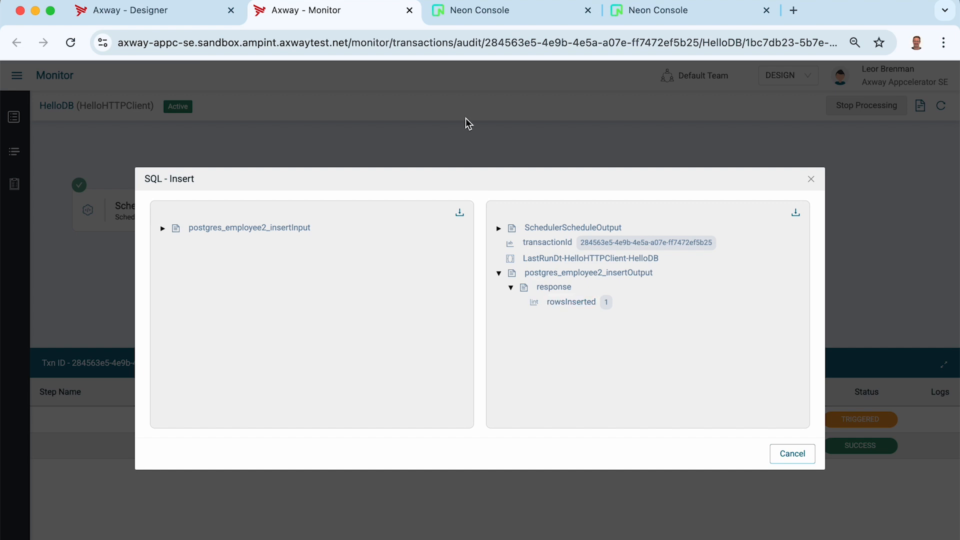
click(471, 15)
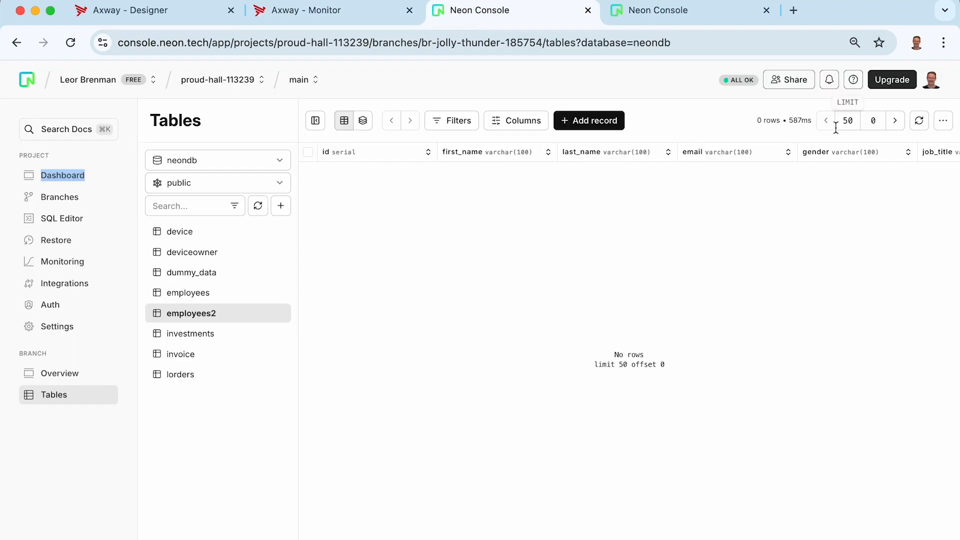
Refresh employees2 to show the new row, id 434, with first and last name filled
click(920, 121)
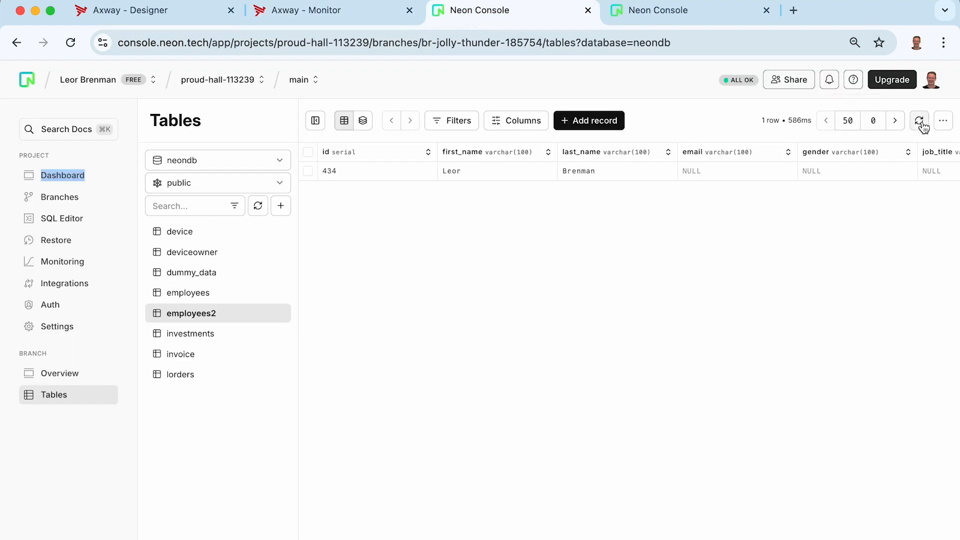